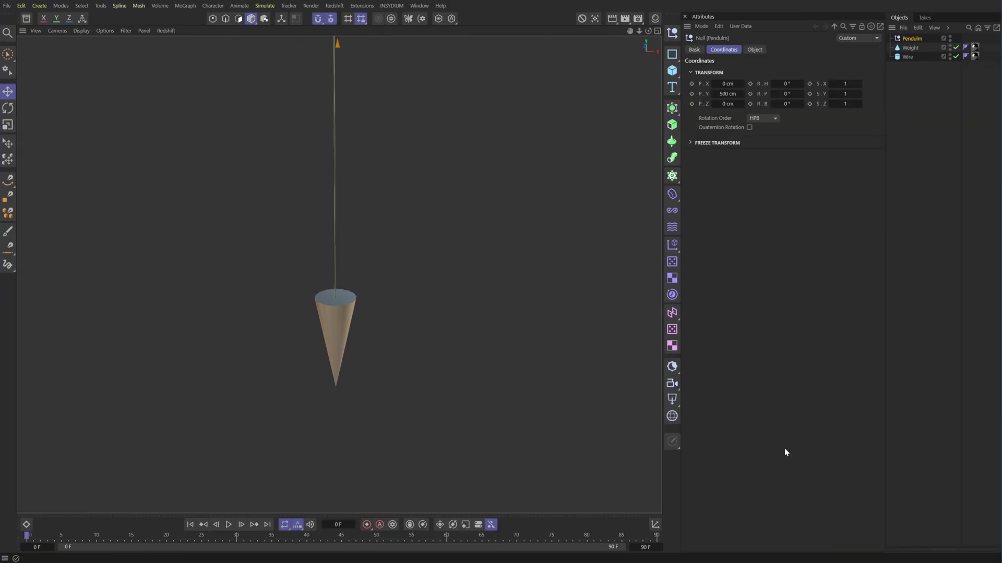
# - Examine the Weight cone's coordinates and the Wire cylinder's object dimensions in the front view
pyautogui.press('F4')
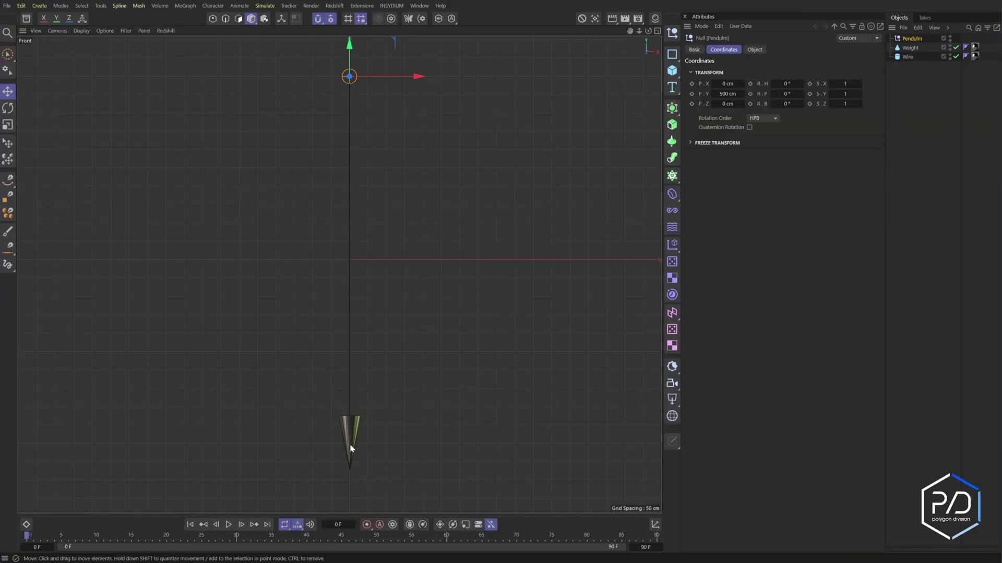
pyautogui.click(350, 448)
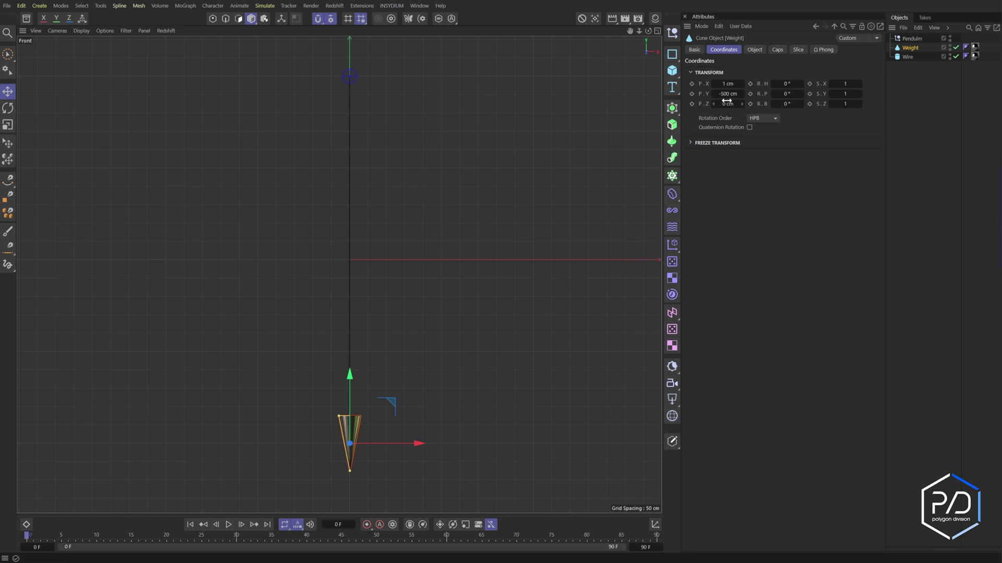
pyautogui.click(350, 265)
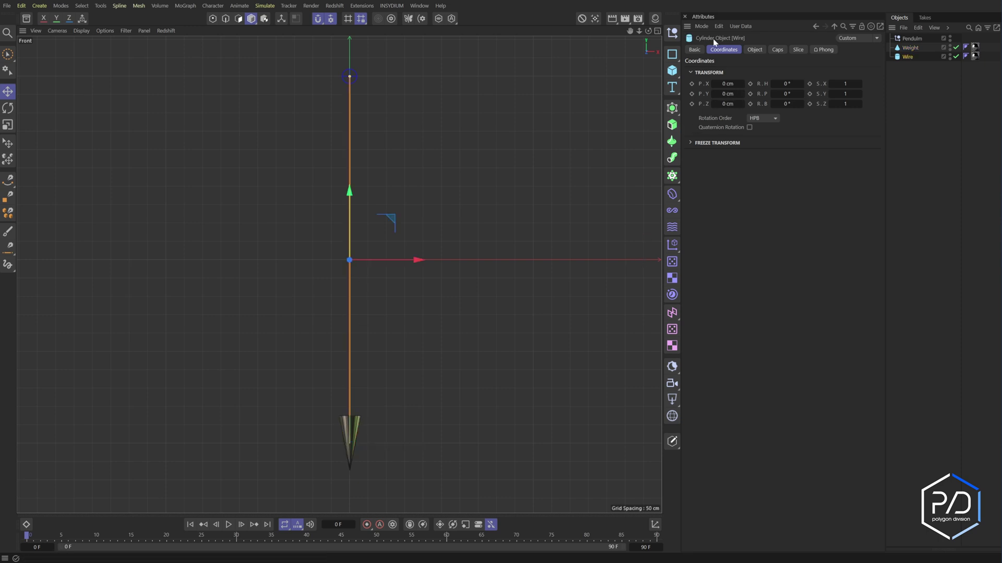
pyautogui.click(754, 50)
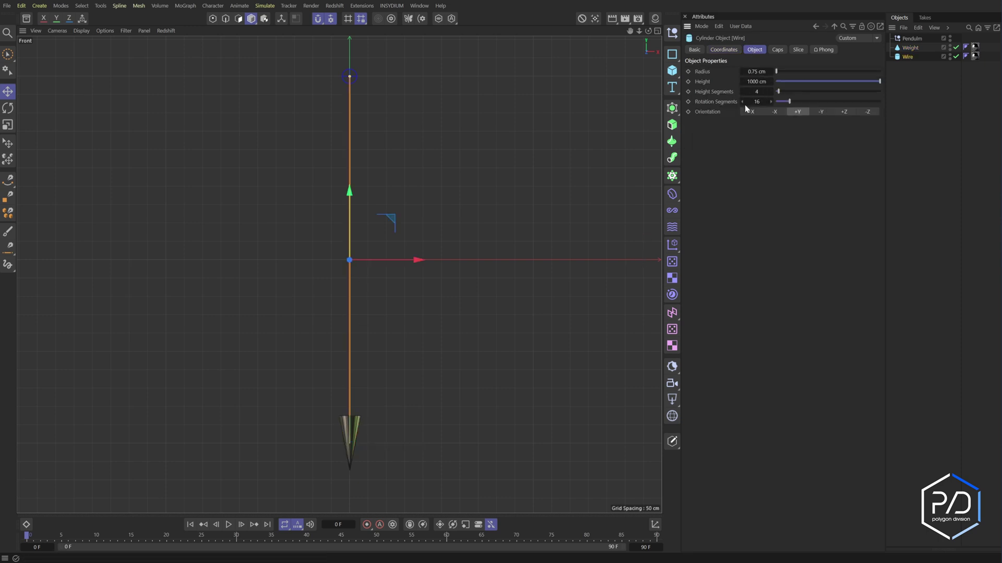
# - Check the snap settings for Point and Grid/Workplane snapping, keeping snapping and quantizing enabled
pyautogui.click(317, 21)
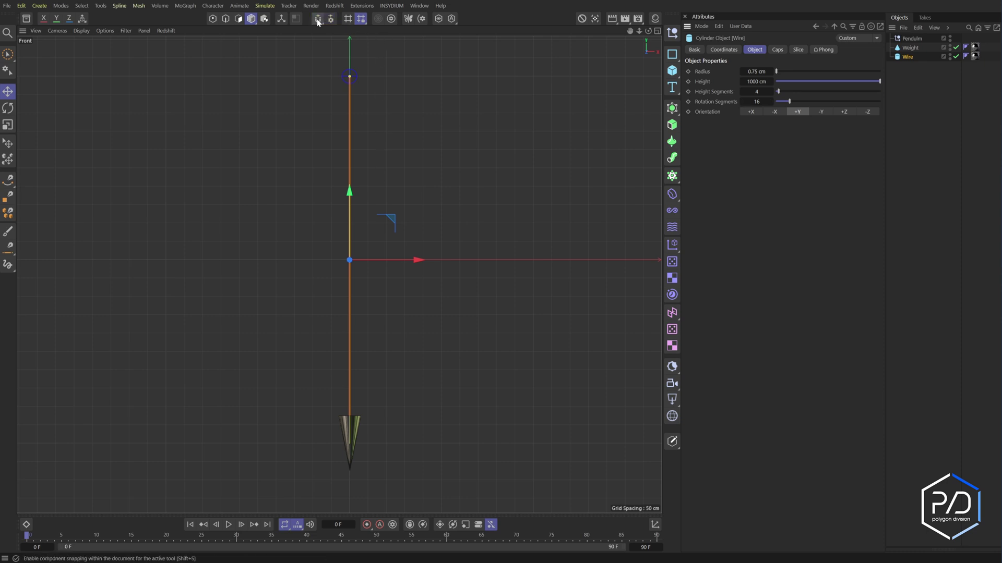
pyautogui.click(318, 20)
pyautogui.click(331, 21)
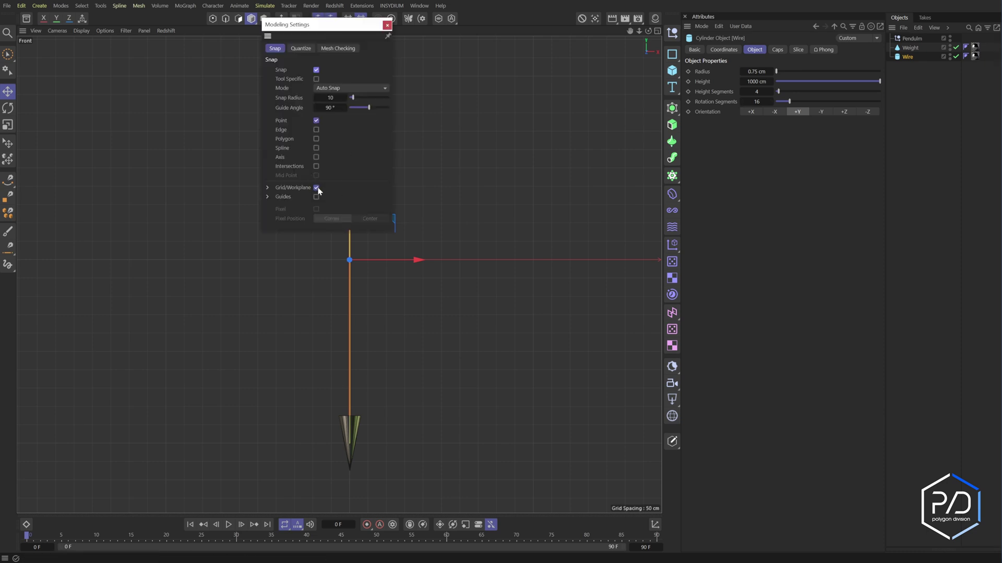
pyautogui.click(488, 207)
# - Examine how the Pendulm null, the wire and the Weight cone line up in the front view
pyautogui.click(349, 76)
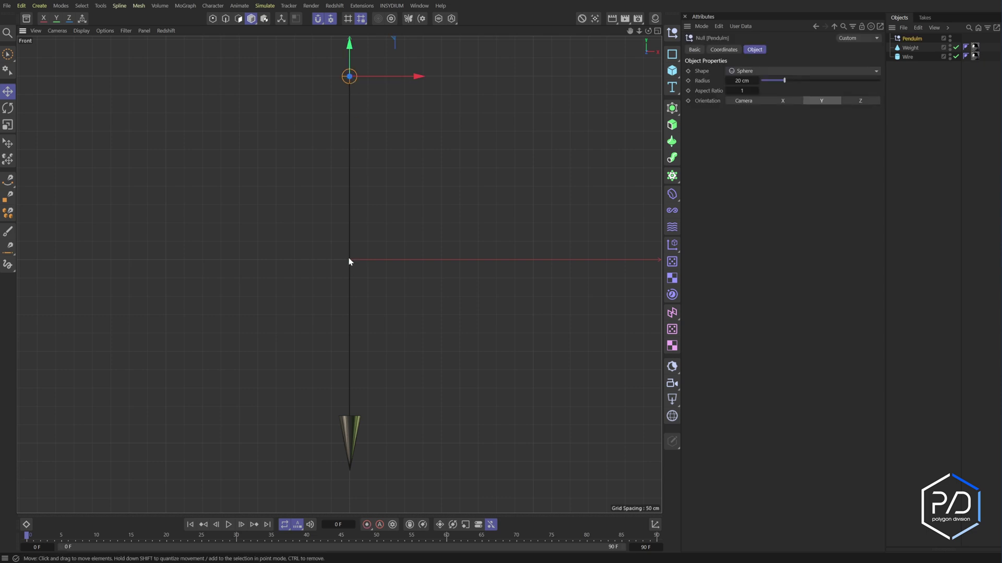
pyautogui.click(350, 304)
pyautogui.click(349, 455)
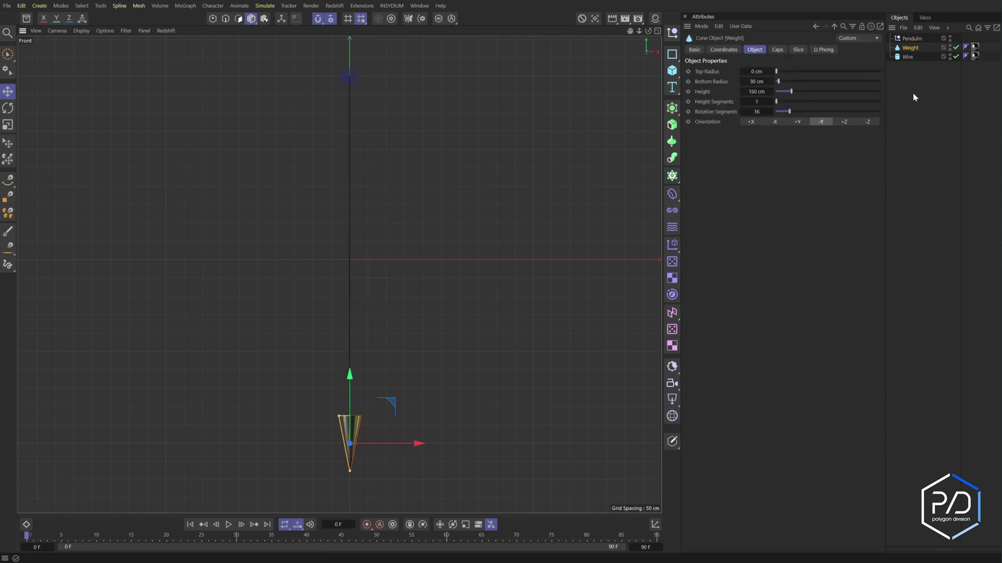
pyautogui.click(916, 103)
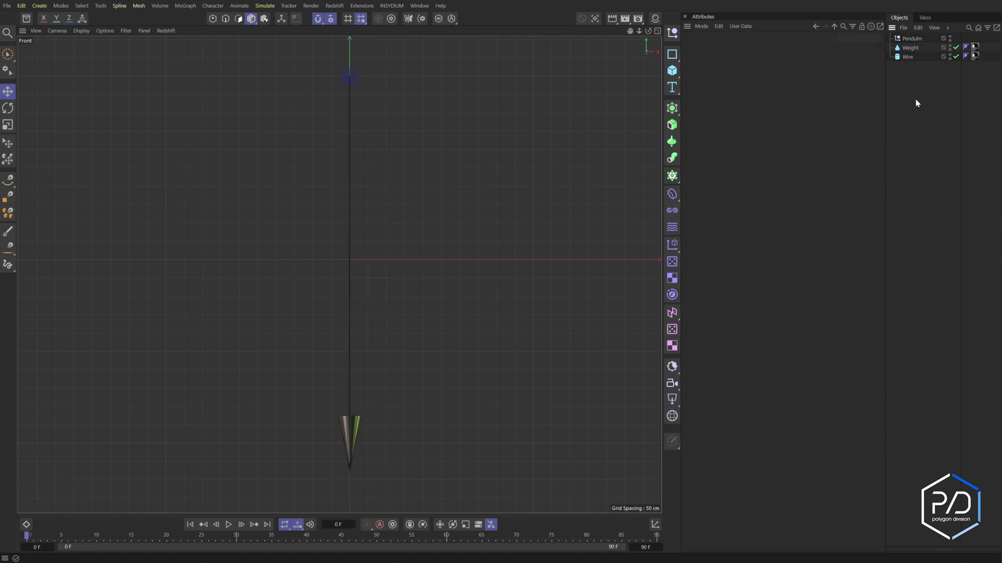
# - Parent the Wire under the Weight cone and place the Weight under the Pendulm null
pyautogui.click(910, 58)
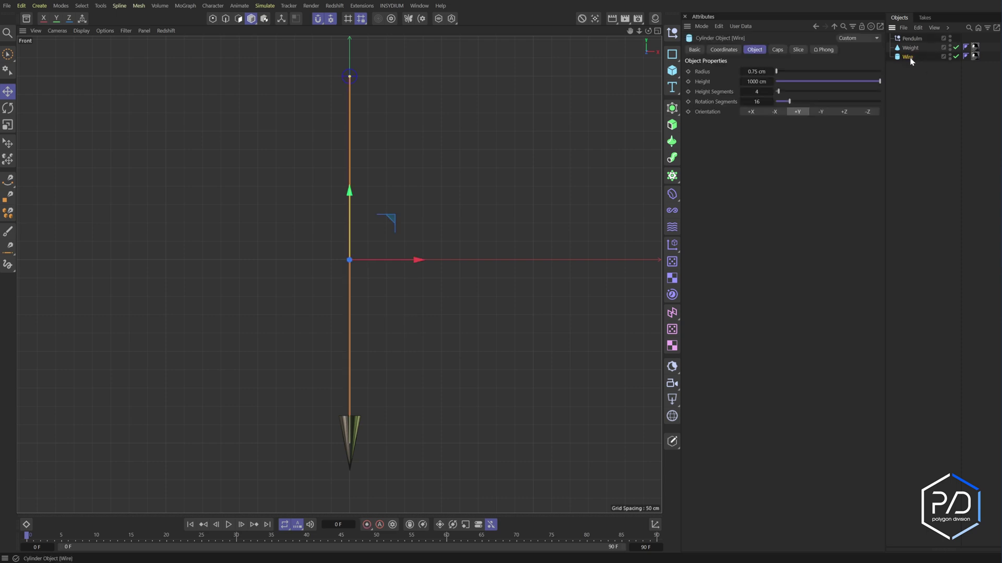
pyautogui.moveTo(908, 59); pyautogui.dragTo(908, 49)
pyautogui.click(908, 49)
pyautogui.click(890, 47)
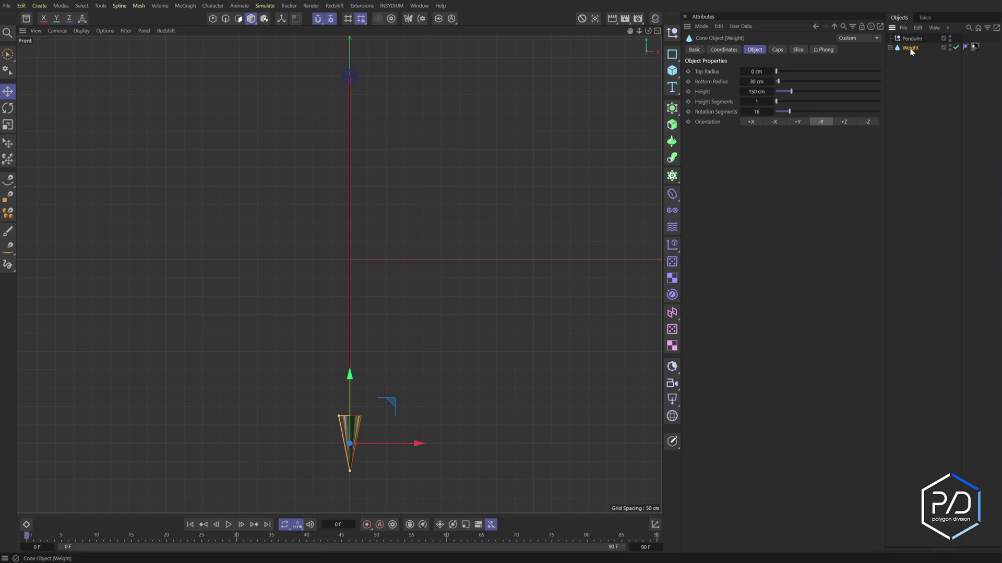
pyautogui.moveTo(912, 51); pyautogui.dragTo(914, 39)
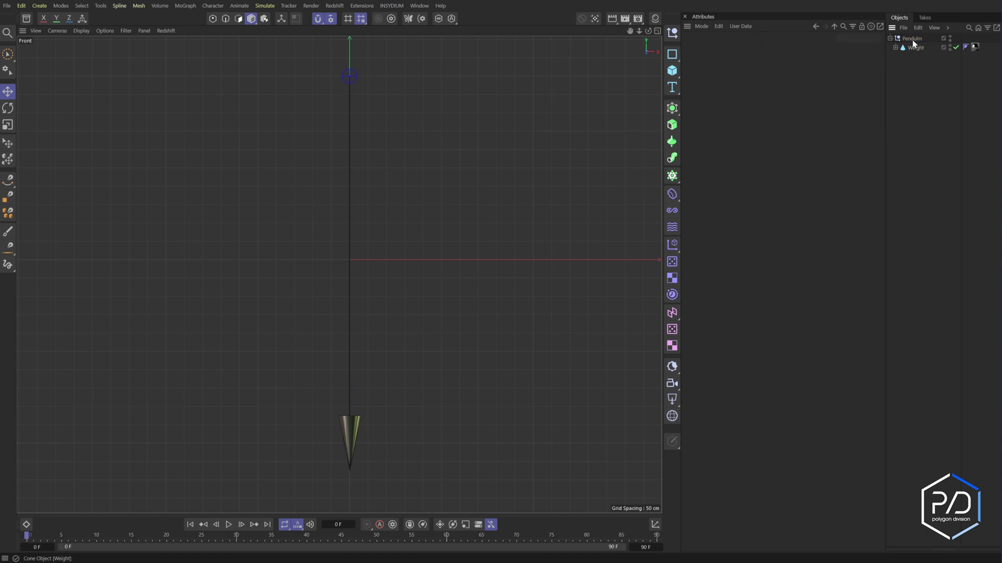
pyautogui.click(913, 41)
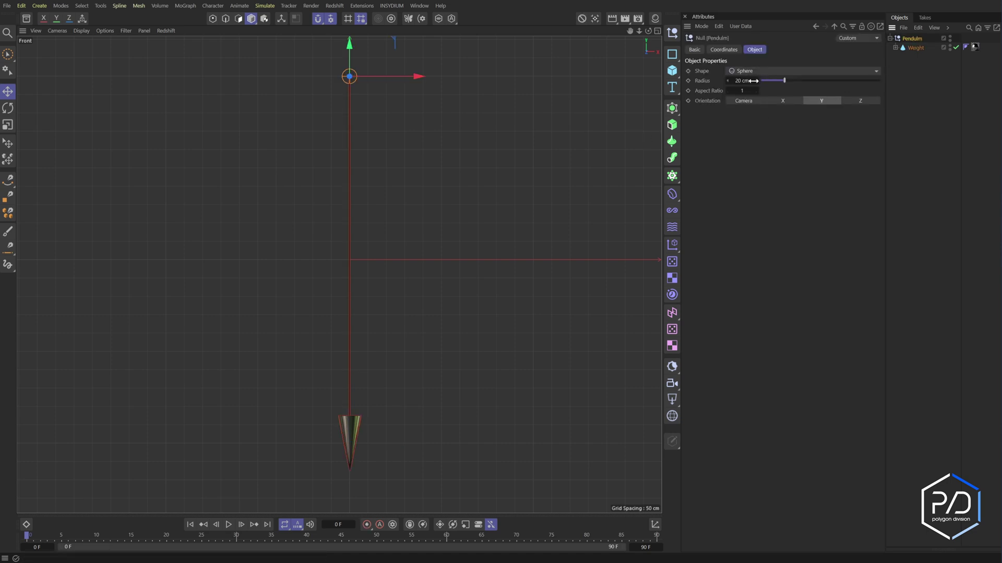
# - Add a Bullet Rigid Body tag to the Weight cone and test-play the simulation, returning to the first frame
pyautogui.click(914, 48)
pyautogui.rightClick(913, 47)
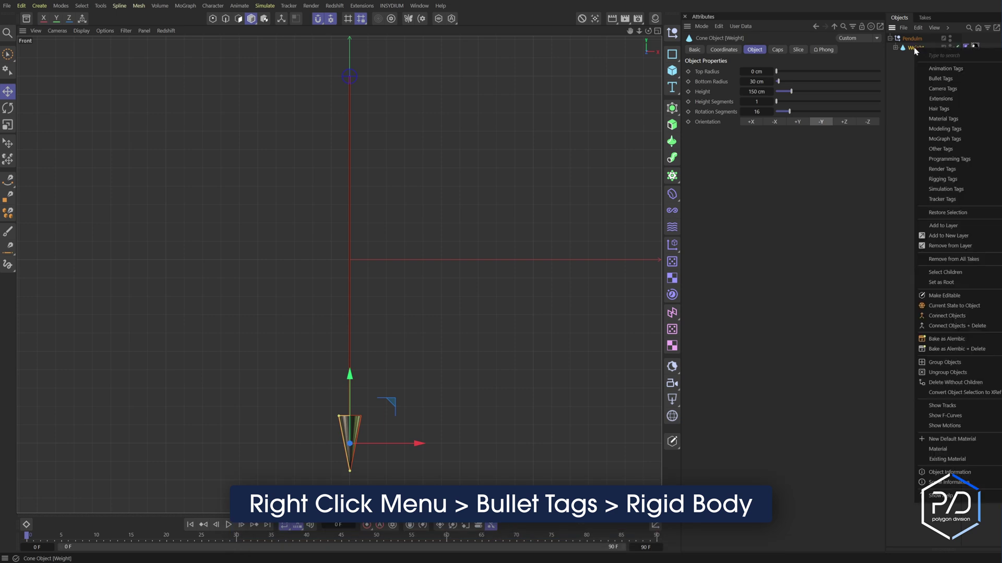
pyautogui.moveTo(944, 189)
pyautogui.click(949, 81)
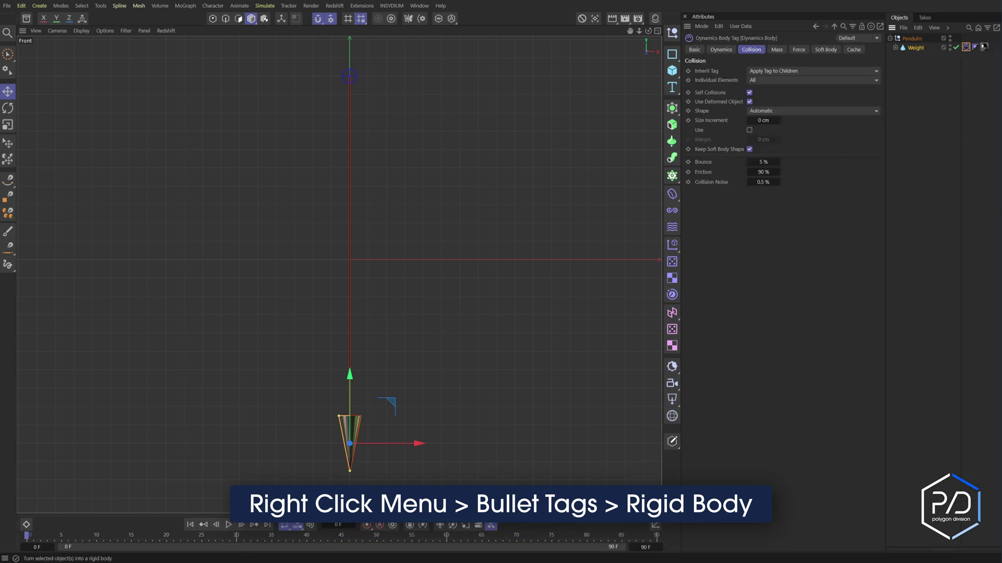
pyautogui.click(228, 524)
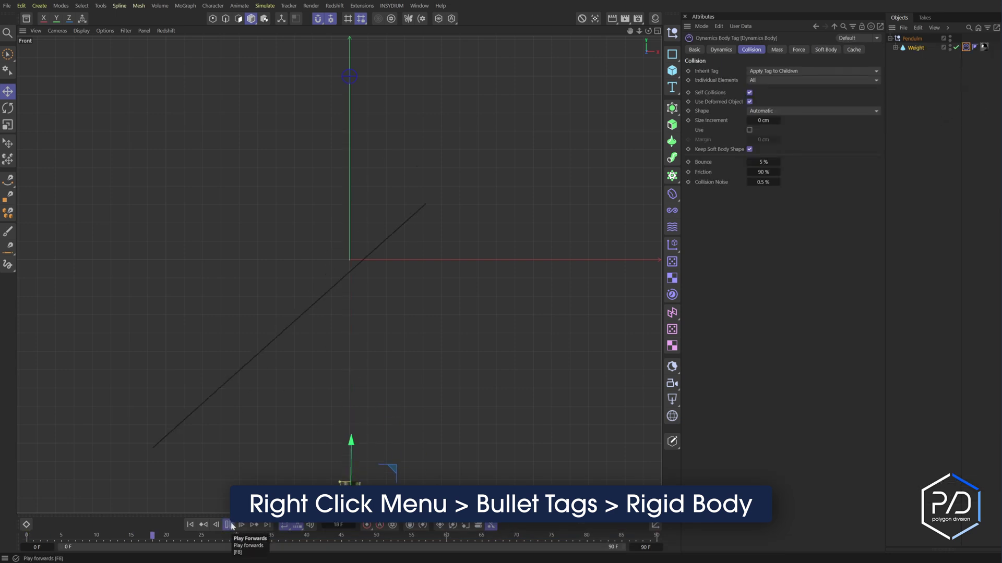
pyautogui.click(191, 525)
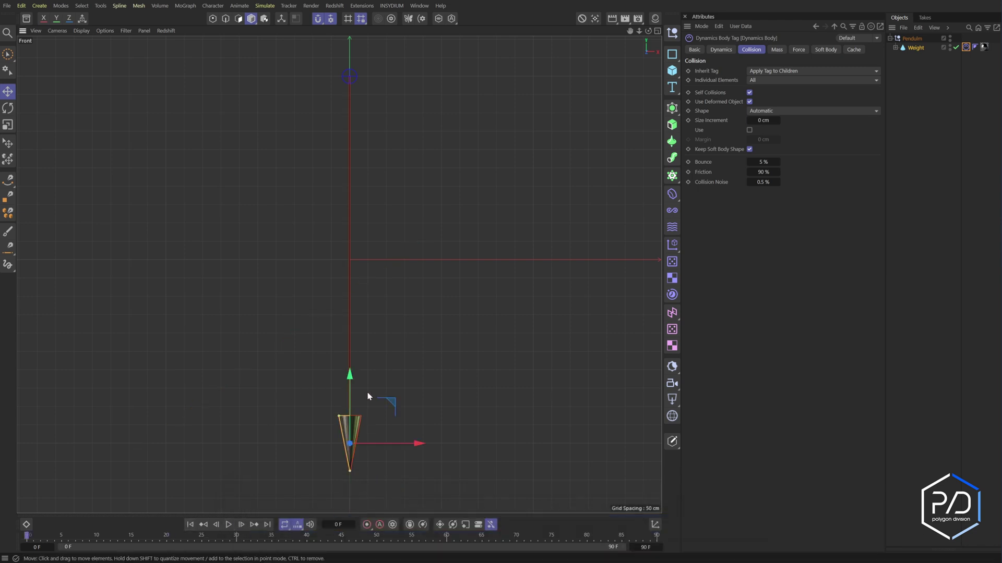
# - Set the Weight's dynamics tag to inherit as Compound Collision Shape so that it includes the child wire
pyautogui.press('F1')
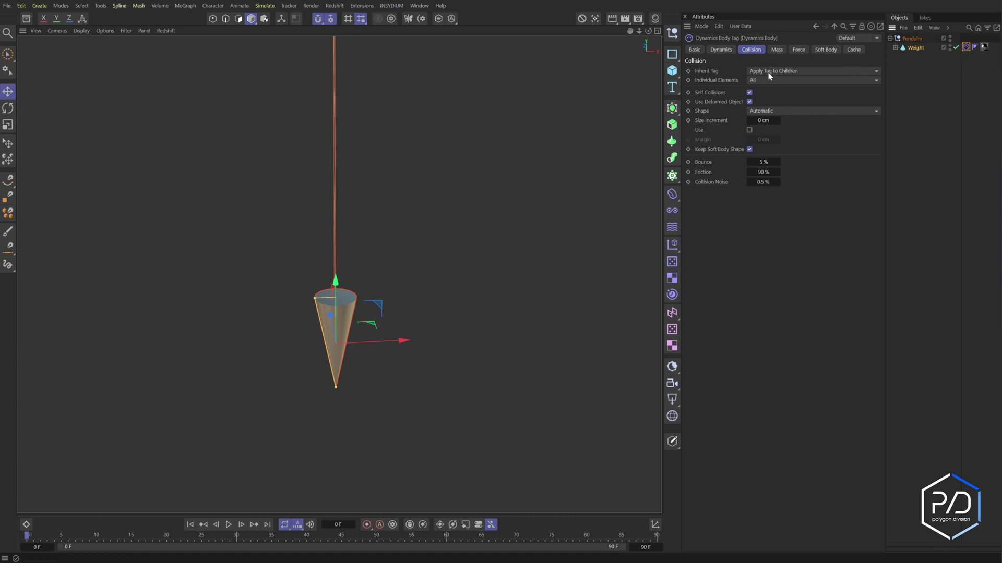
pyautogui.click(895, 48)
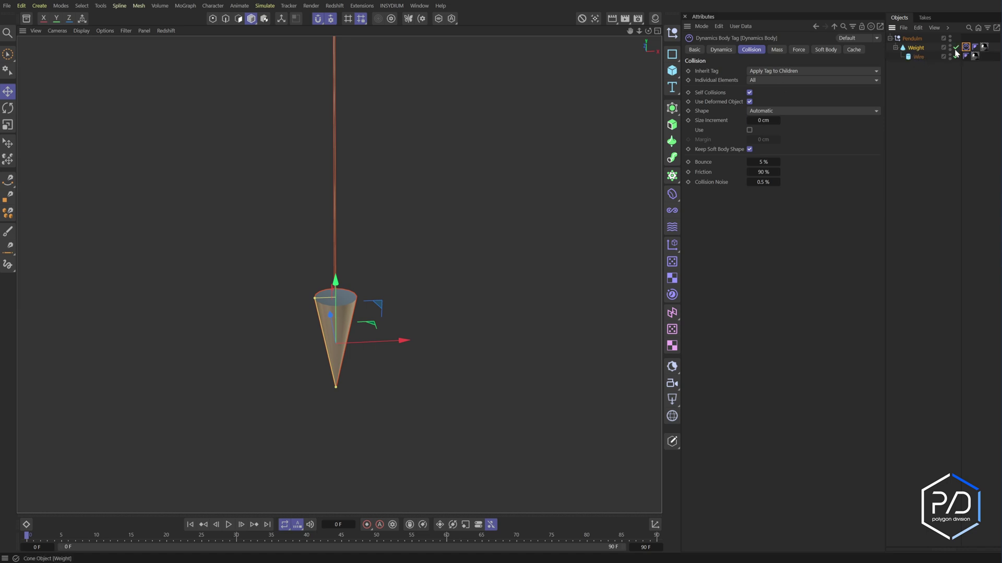
pyautogui.click(895, 48)
pyautogui.click(769, 71)
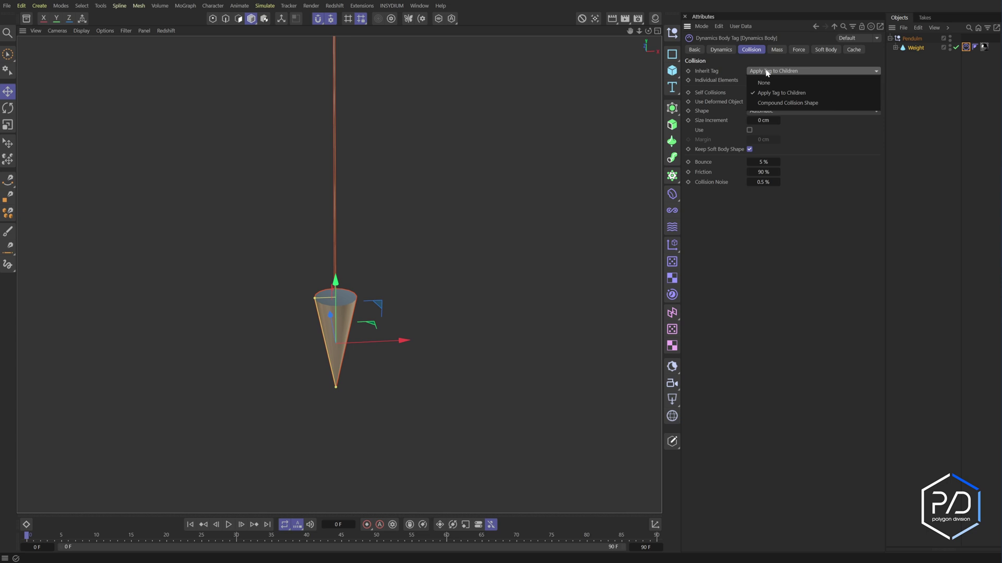
pyautogui.click(773, 106)
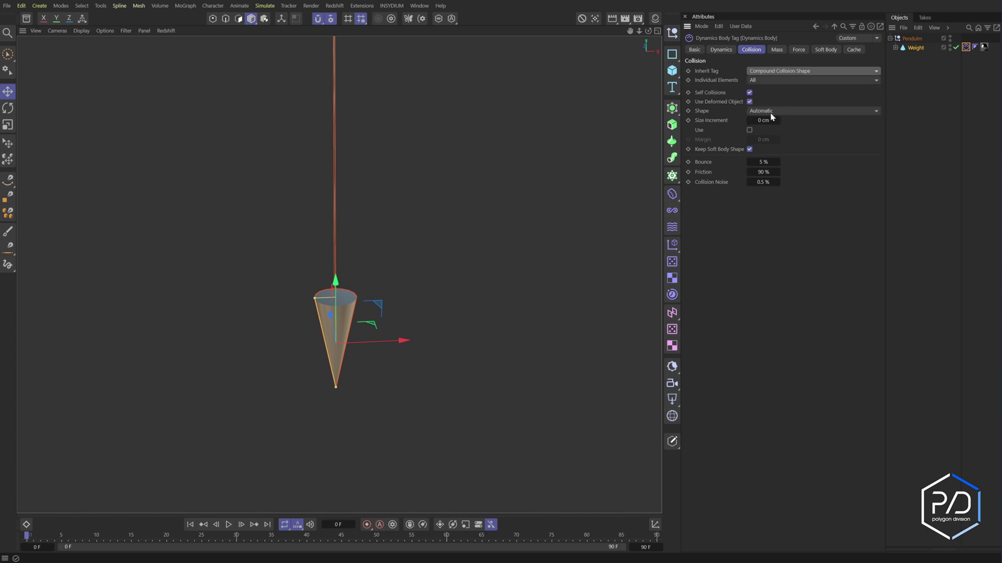
# - Keep the collision shape on Automatic and set Bounce, Friction and Collision Noise to 0%
pyautogui.click(773, 112)
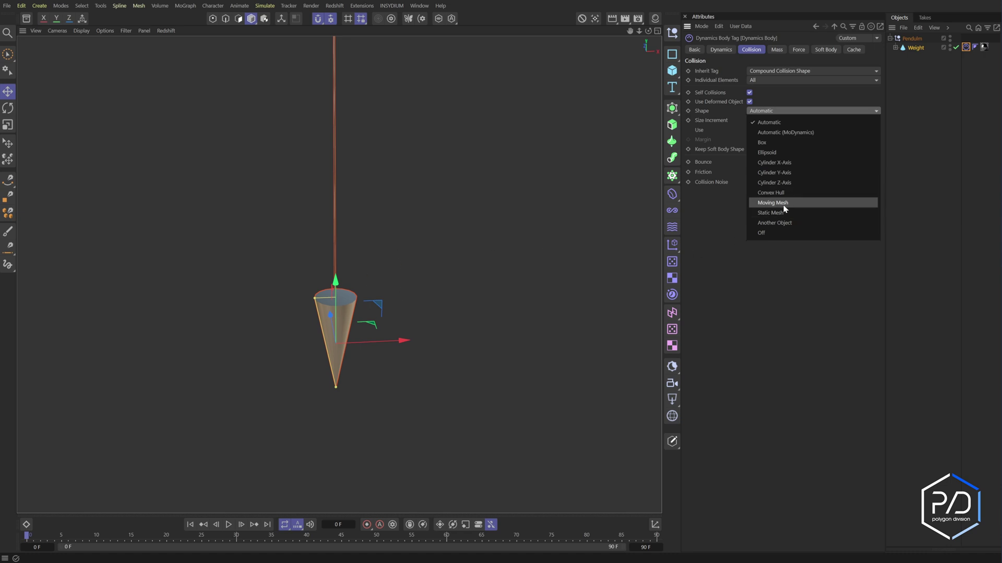
pyautogui.click(769, 339)
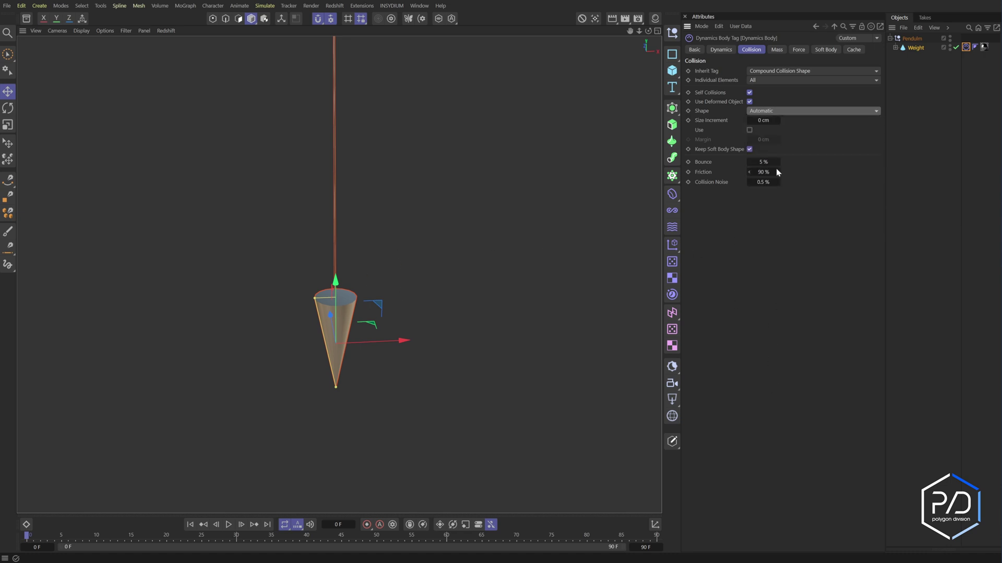
pyautogui.moveTo(775, 163); pyautogui.dragTo(746, 183)
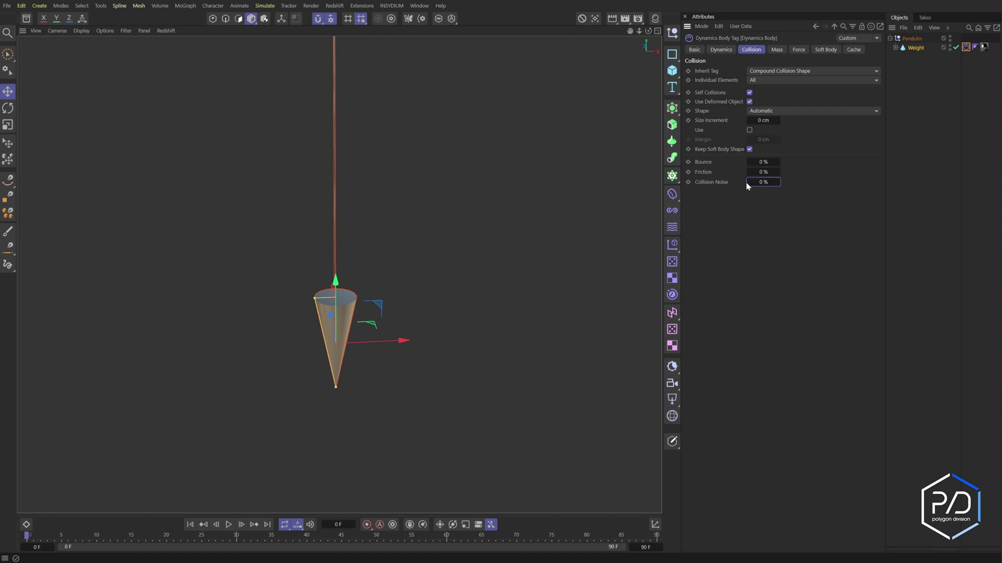
# - Change the Linear Damping and Angular Damping in the Weight's dynamics force settings
pyautogui.click(798, 49)
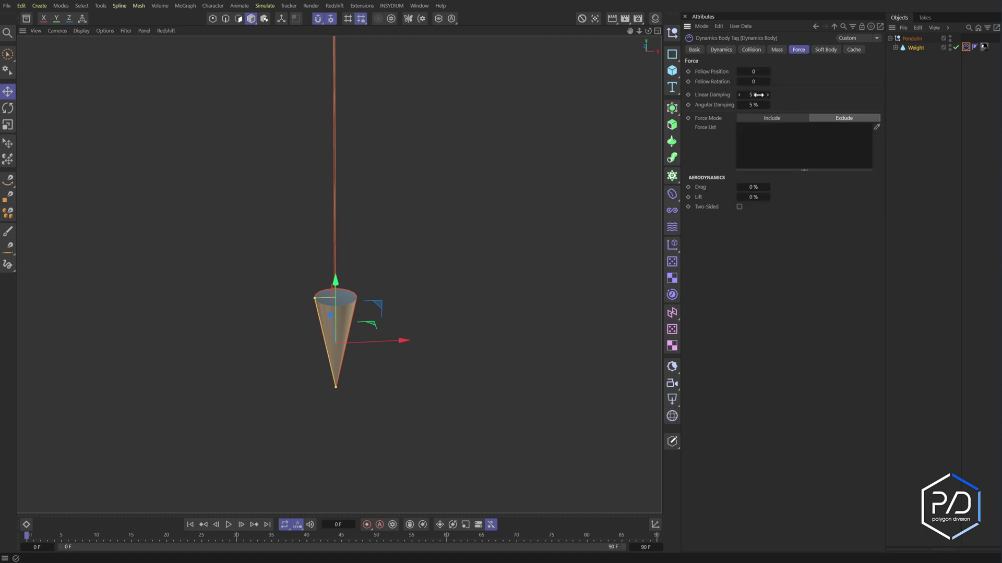
pyautogui.moveTo(754, 95); pyautogui.dragTo(733, 104)
pyautogui.click(933, 236)
# - Add a Spherical connector with the Pendulm null selected and move it up to the null's position at the wire's top
pyautogui.click(913, 39)
pyautogui.middleClick(516, 224)
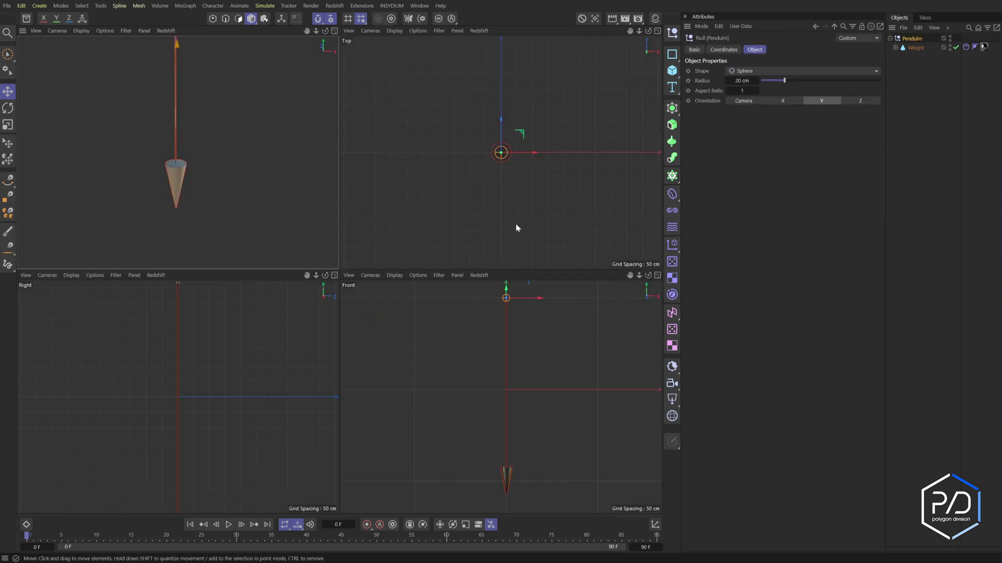
pyautogui.middleClick(537, 408)
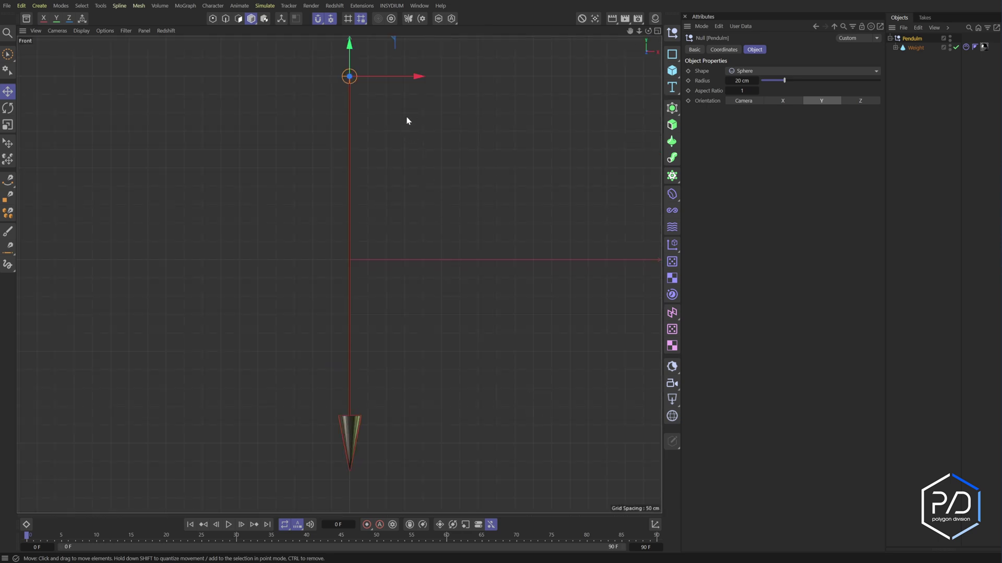
pyautogui.click(266, 7)
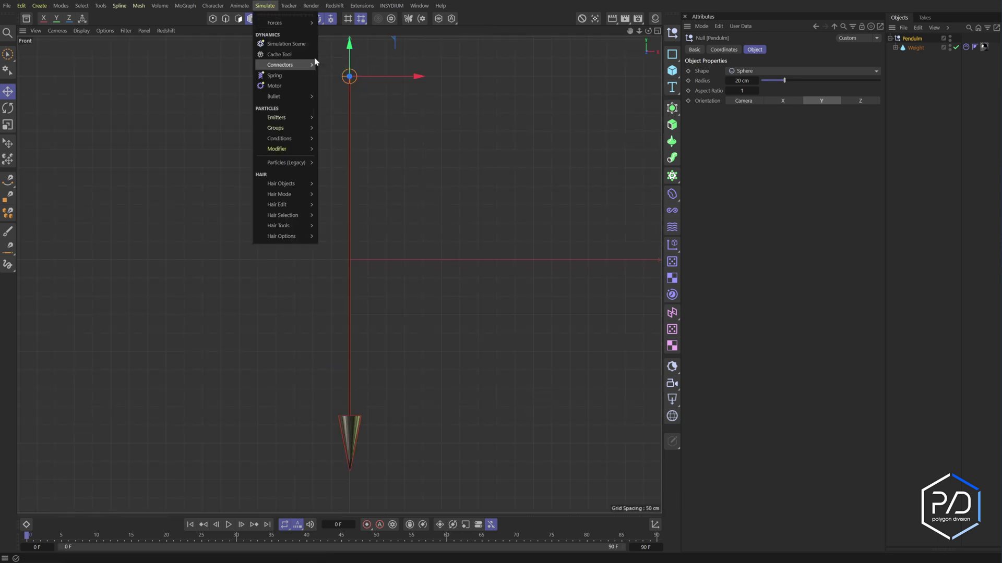
pyautogui.moveTo(312, 64)
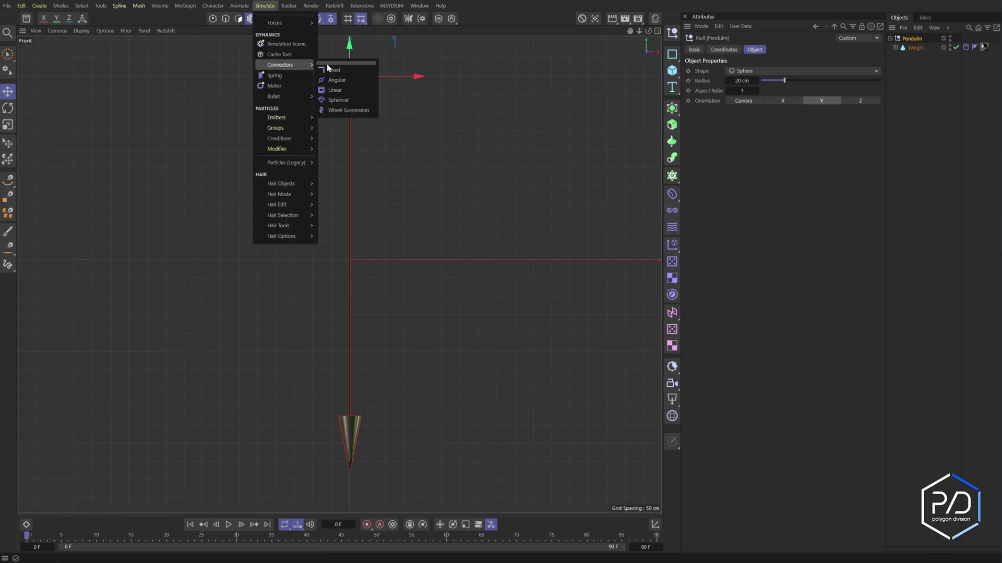
pyautogui.click(344, 100)
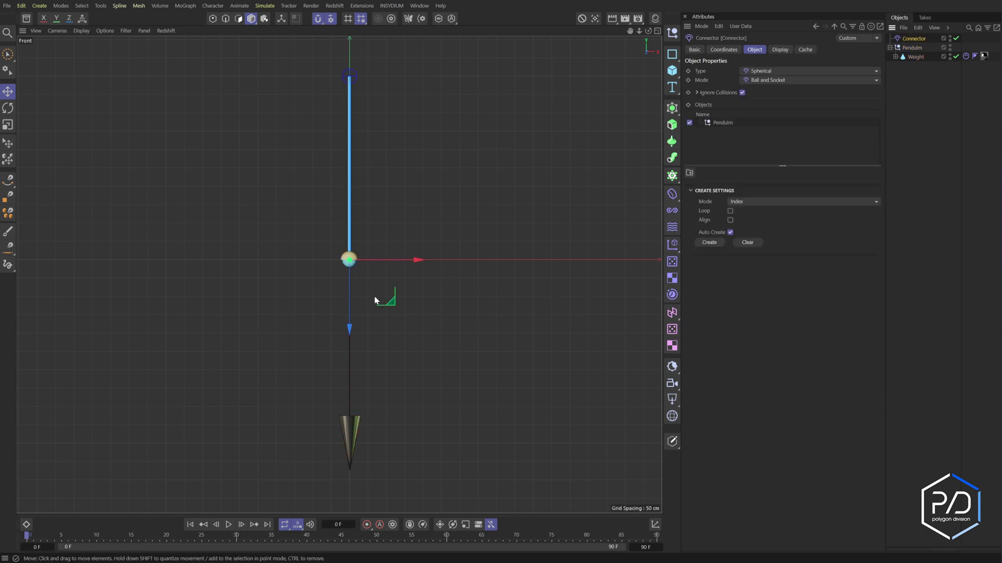
pyautogui.moveTo(396, 293); pyautogui.dragTo(395, 109)
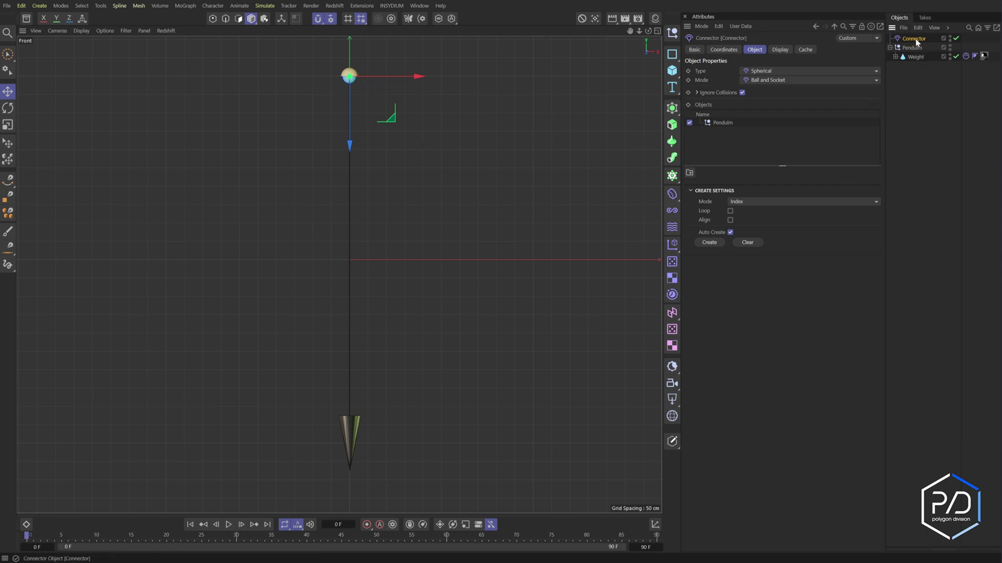
# - Parent the connector under the Pendulm null and replace Pendulm with Weight in the connector's object list
pyautogui.moveTo(920, 53); pyautogui.dragTo(919, 53)
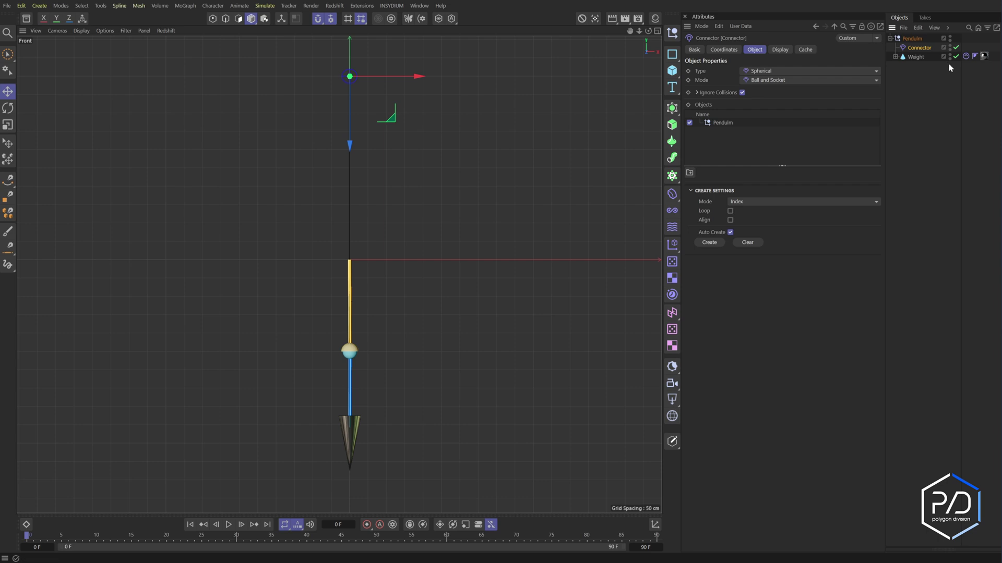
pyautogui.click(722, 126)
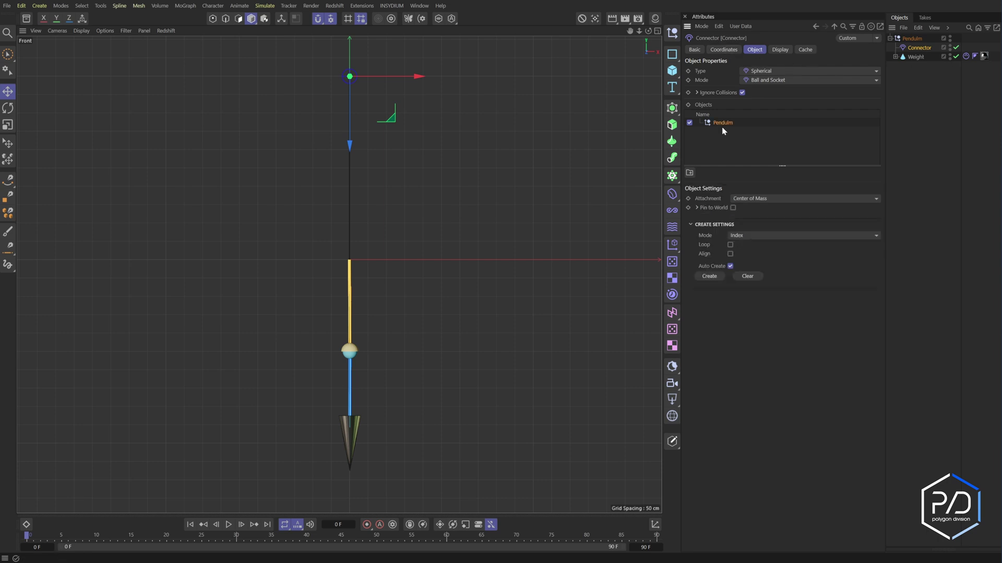
pyautogui.press('Delete')
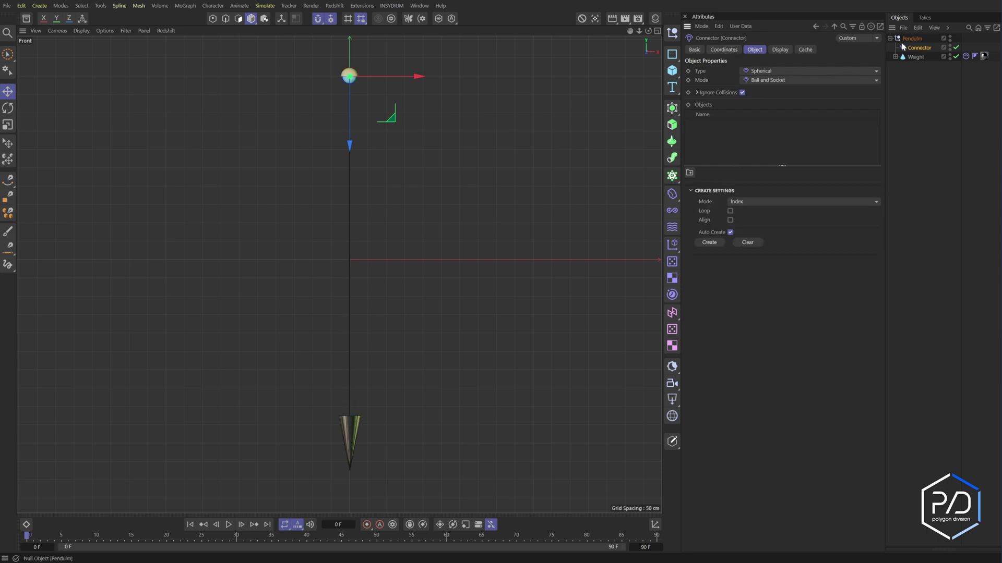
pyautogui.moveTo(911, 61); pyautogui.dragTo(722, 131)
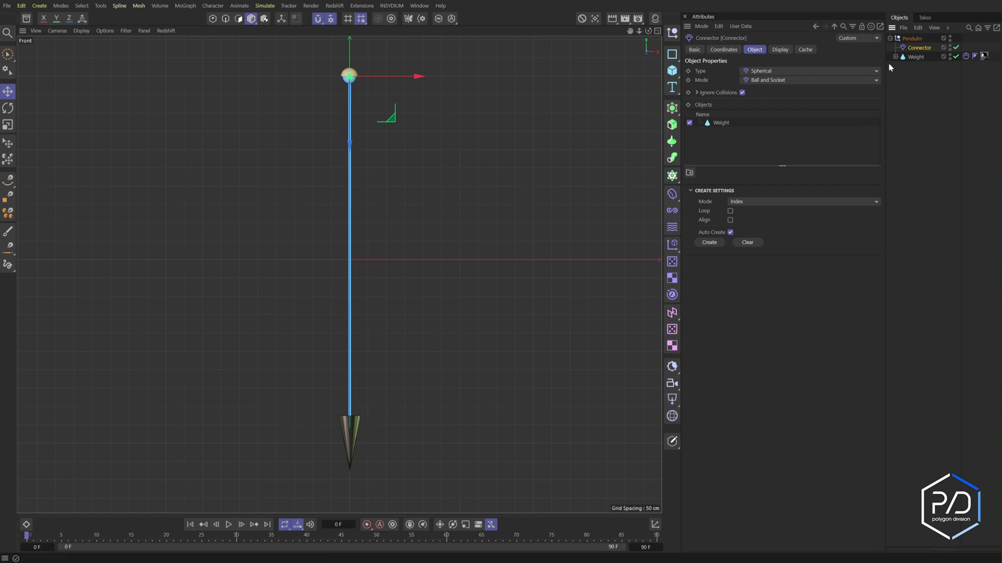
# - Tilt the Pendulm null by setting its bank rotation to -24°
pyautogui.click(915, 57)
pyautogui.click(918, 47)
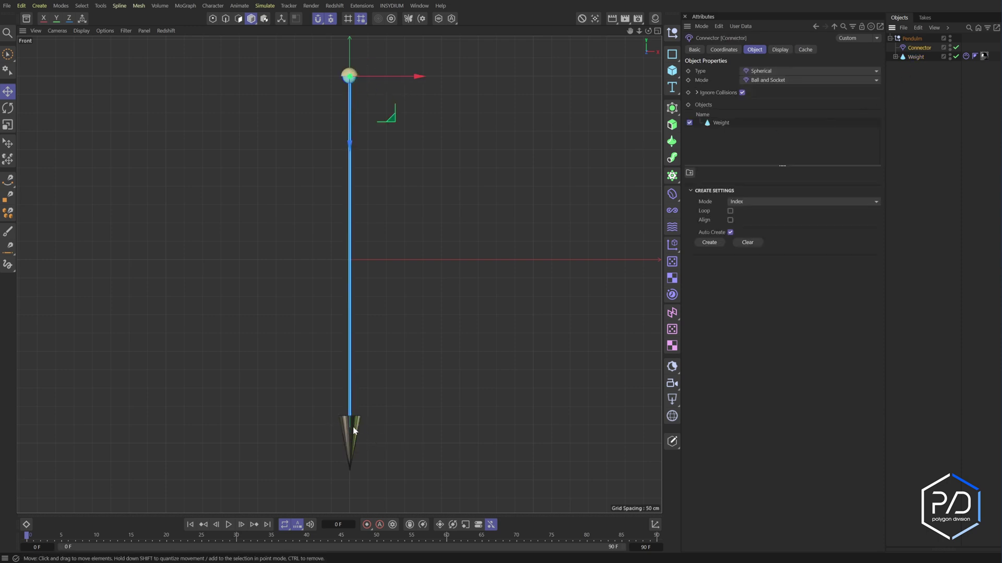
pyautogui.click(912, 39)
pyautogui.click(724, 50)
pyautogui.moveTo(772, 103)
pyautogui.mouseDown()
pyautogui.moveTo(761, 103)
pyautogui.moveTo(782, 103)
pyautogui.moveTo(767, 103)
pyautogui.mouseUp()
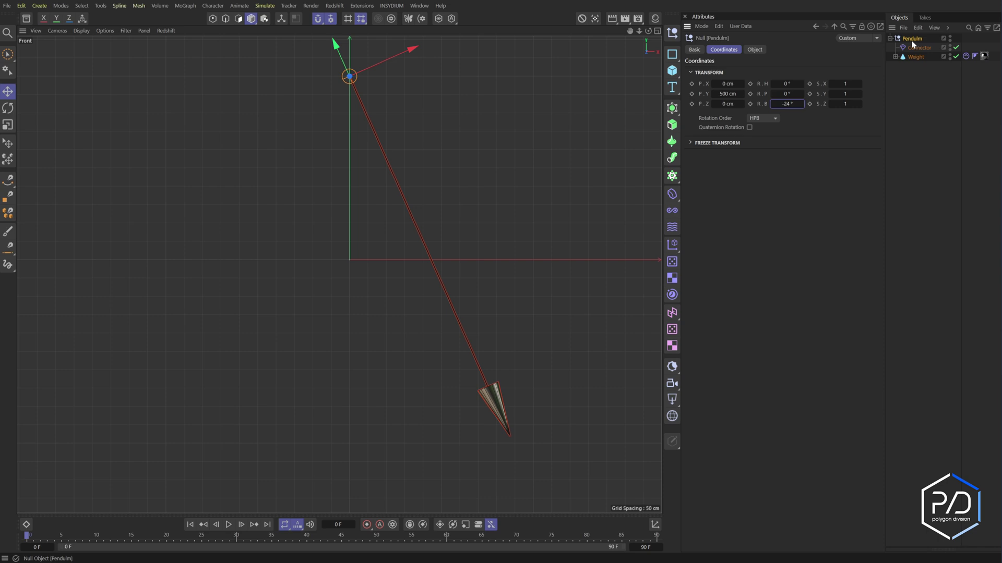
# - Play the pendulum simulation and extend the timeline's end to 10000 frames
pyautogui.click(228, 524)
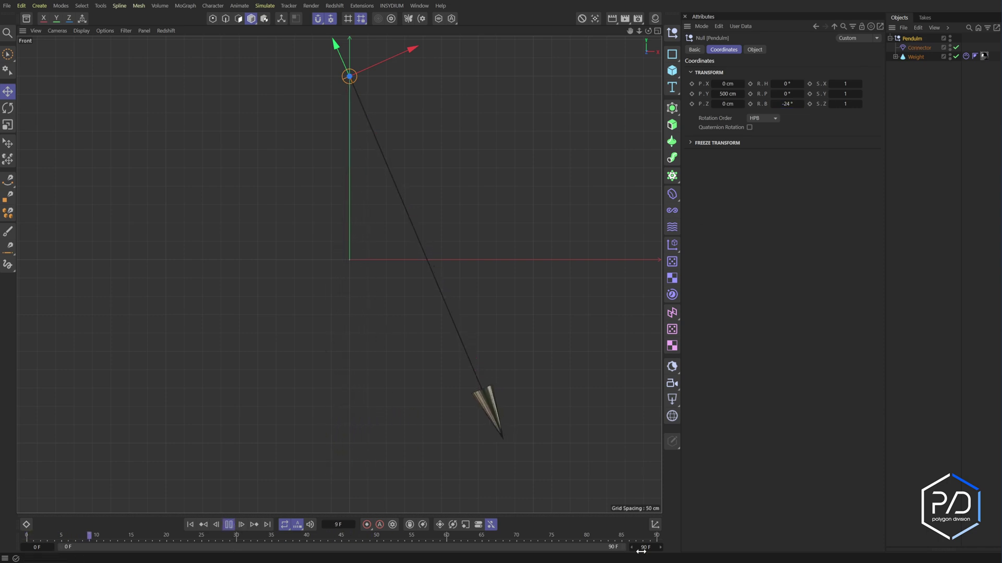
pyautogui.write('10000')
pyautogui.press('Return')
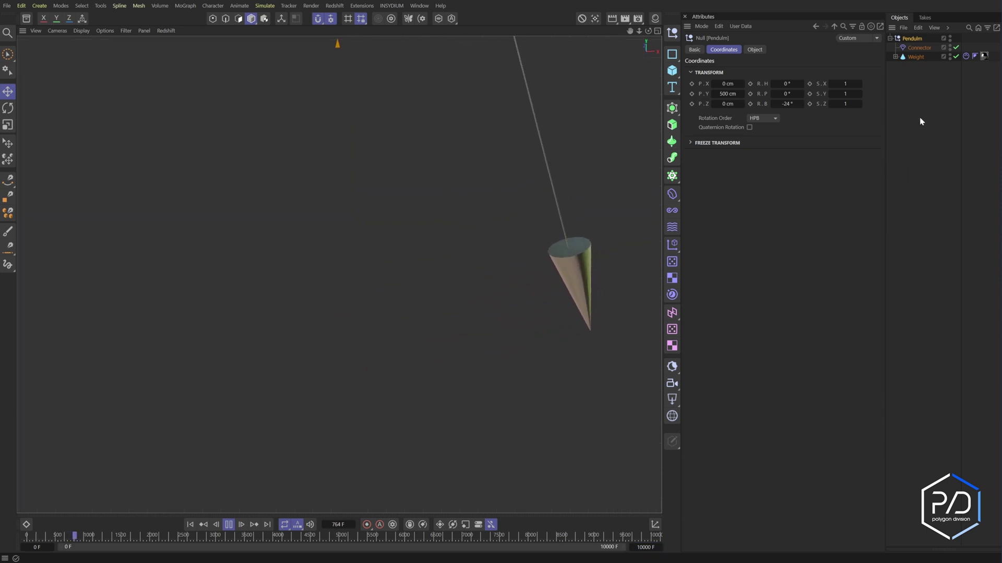
pyautogui.click(920, 119)
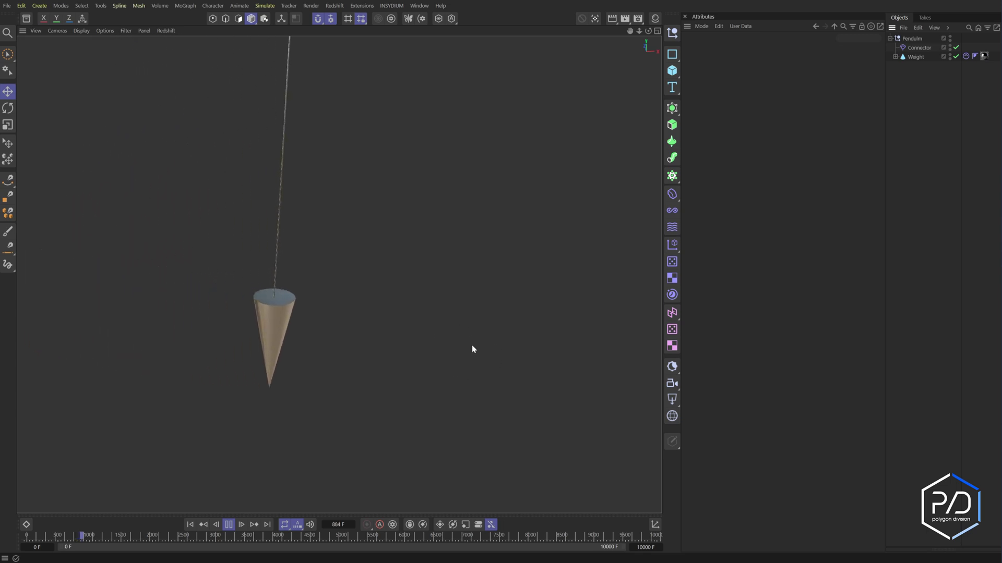
# - Set the project's Bullet Time Scale to 300%, stop the simulation and return to frame 0
pyautogui.hotkey('ctrl', 'd')
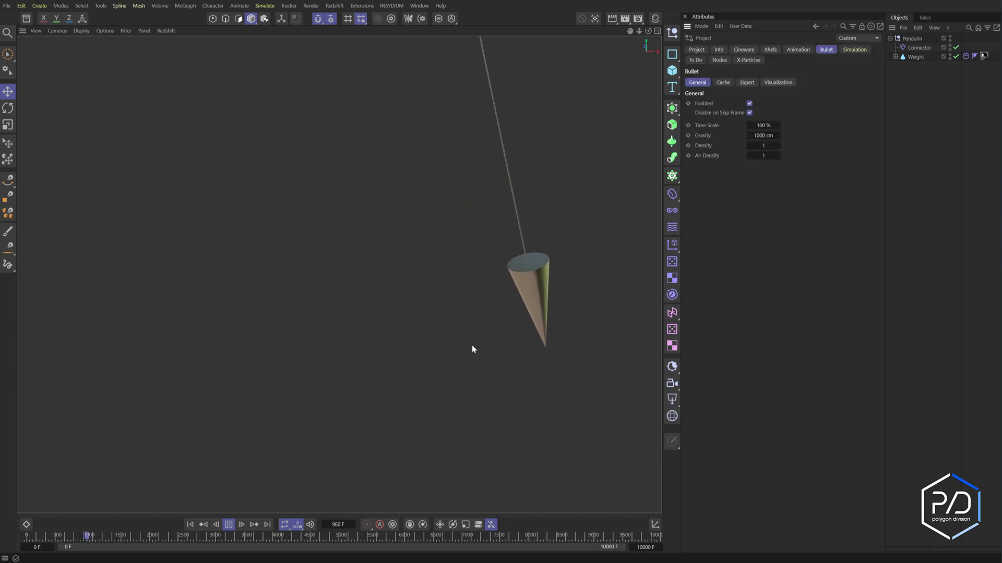
pyautogui.doubleClick(770, 122)
pyautogui.write('300')
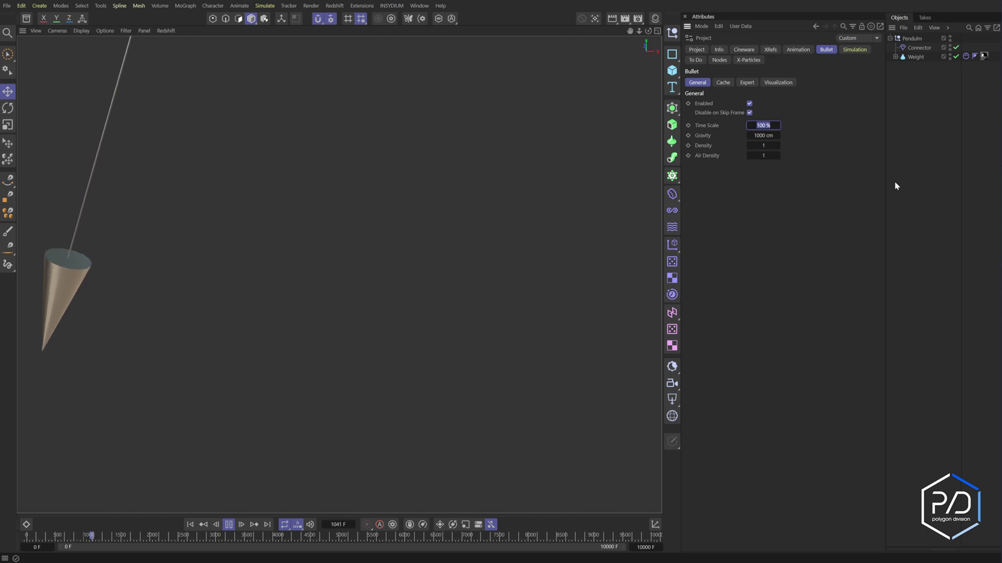
pyautogui.press('Return')
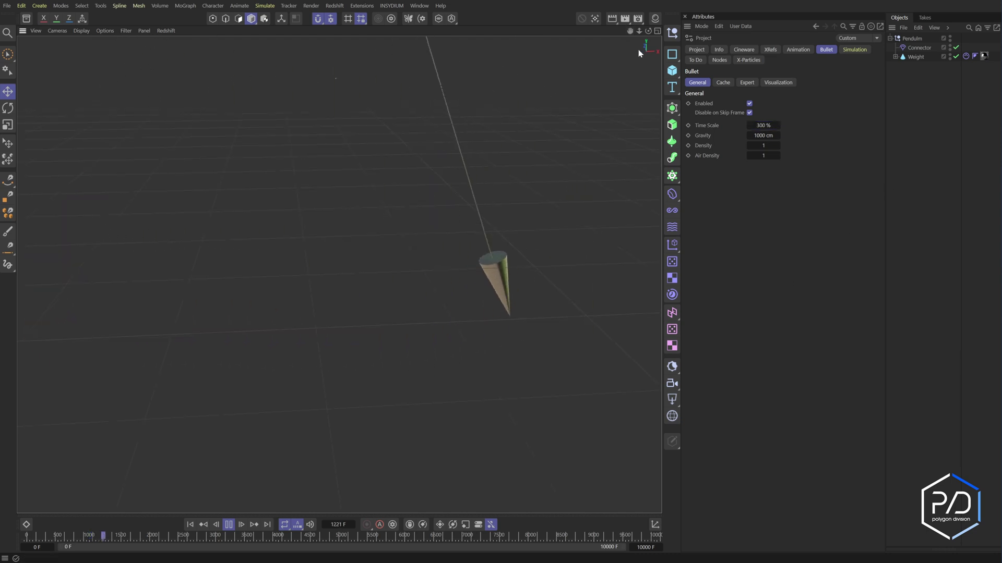
pyautogui.click(228, 524)
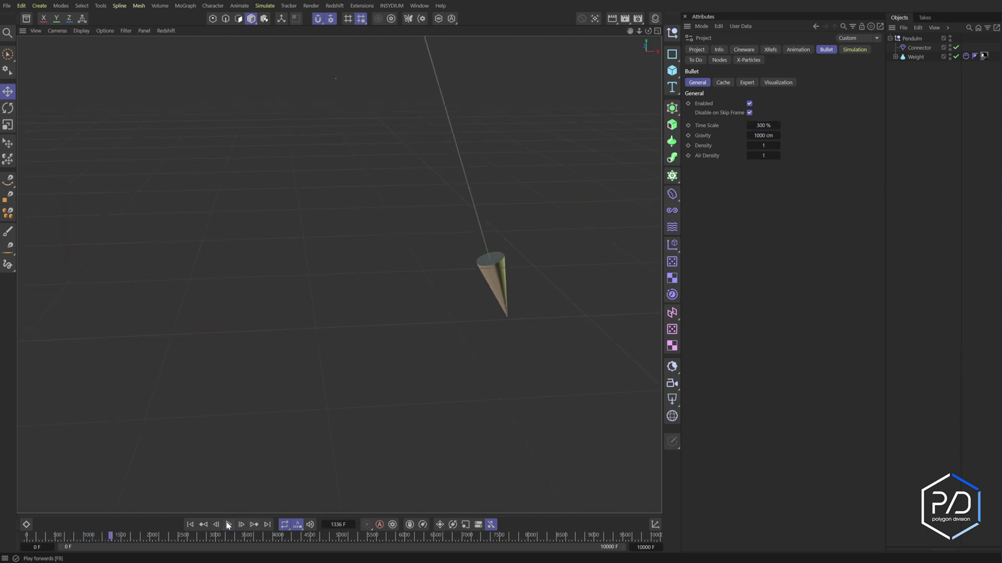
pyautogui.click(191, 524)
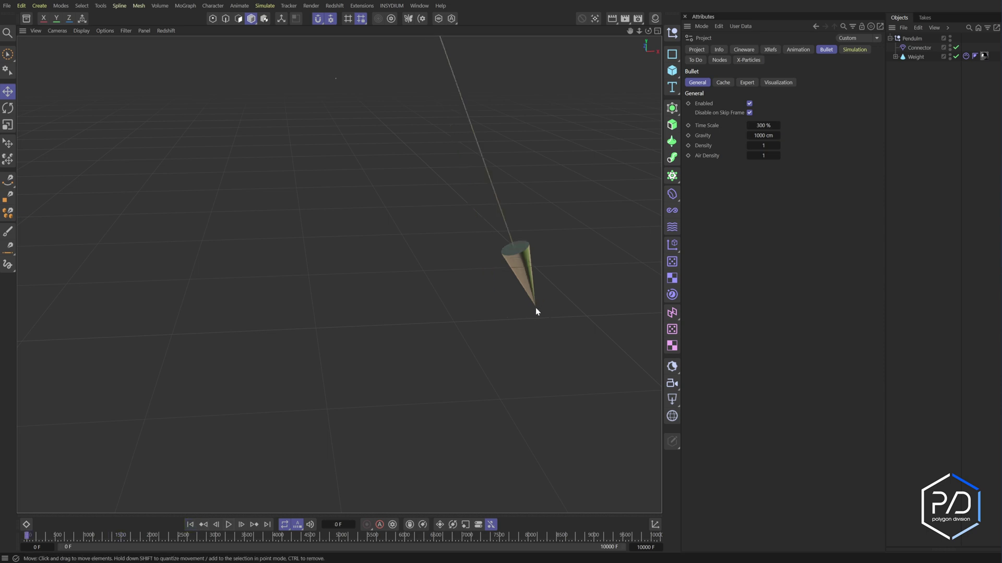
# - Add a null named Point under Pendulm and move it down along the wire to the tip of the weight
pyautogui.middleClick(534, 313)
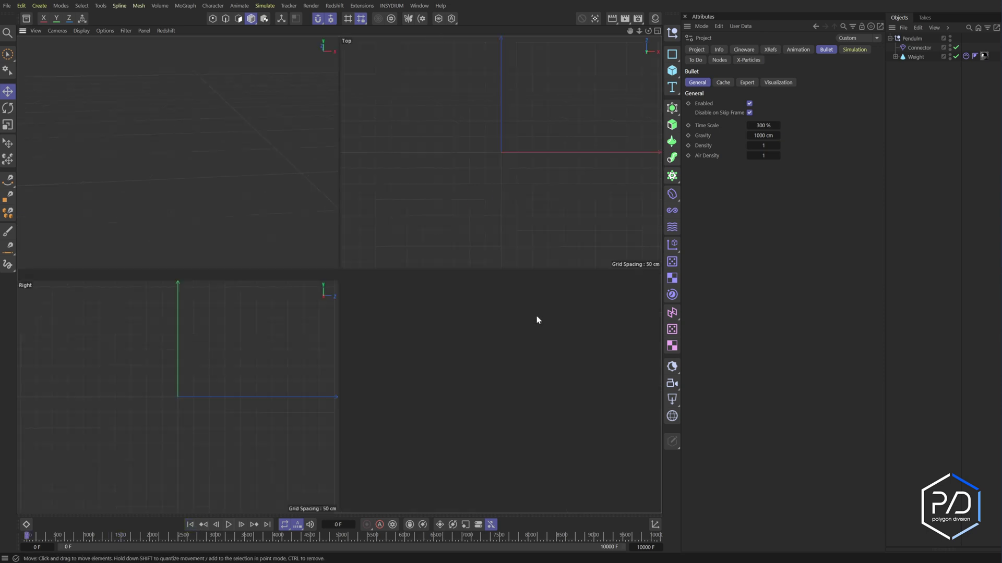
pyautogui.middleClick(537, 320)
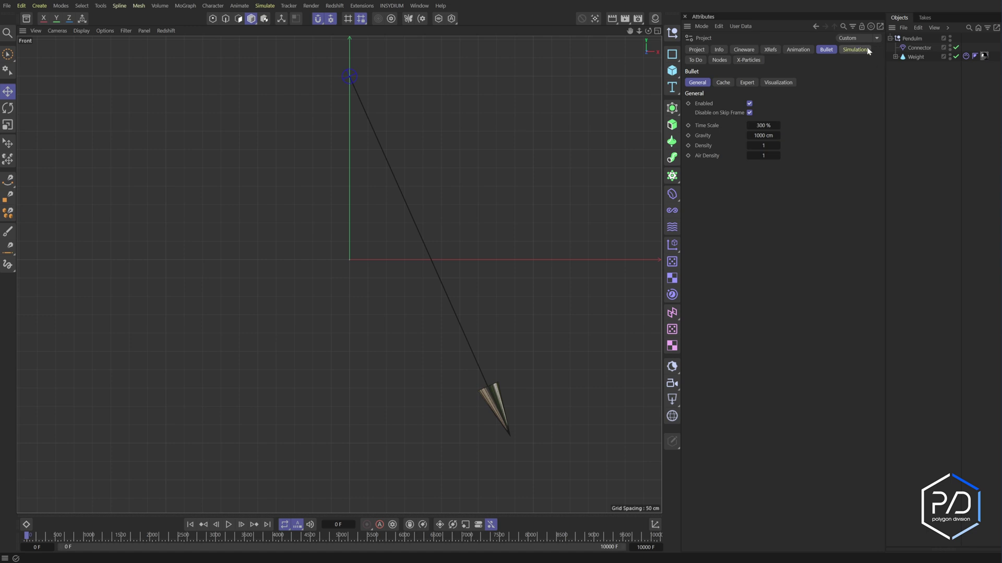
pyautogui.click(673, 33)
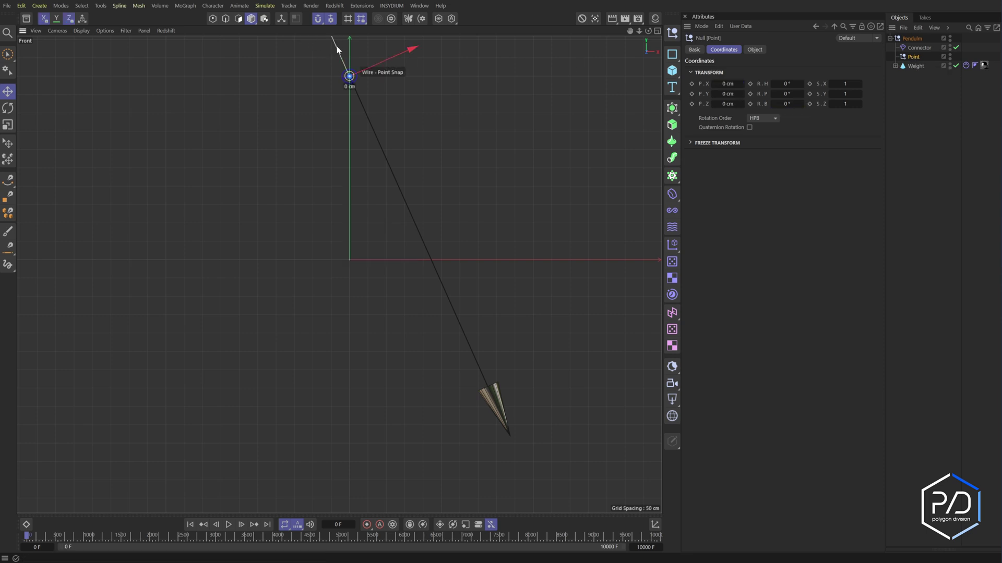
pyautogui.moveTo(336, 50); pyautogui.dragTo(525, 425)
pyautogui.scroll(15, 524, 433)
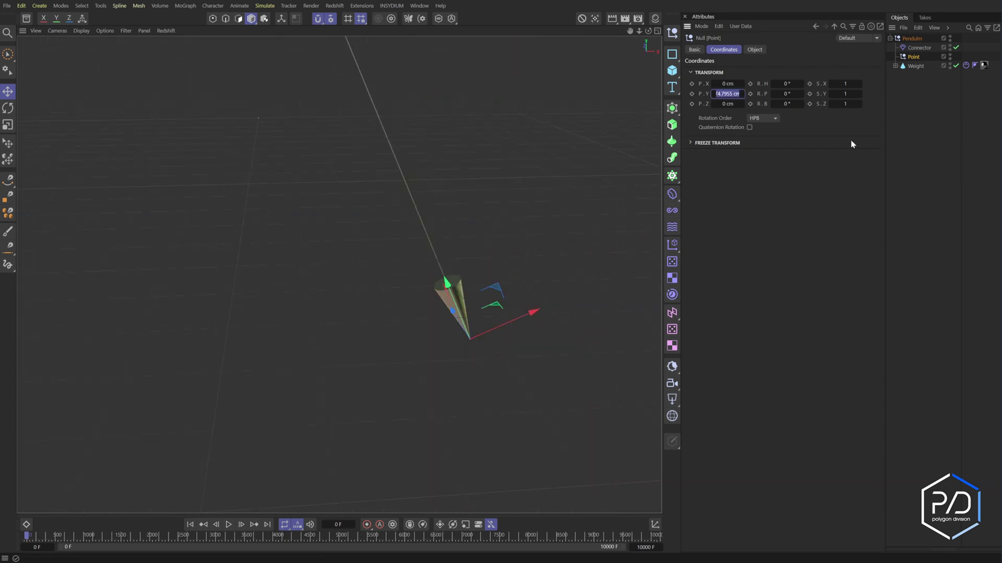
# - Try a Y position of -1000 cm for the Point null and move it back down to the weight's tip
pyautogui.write('-1000')
pyautogui.press('Return')
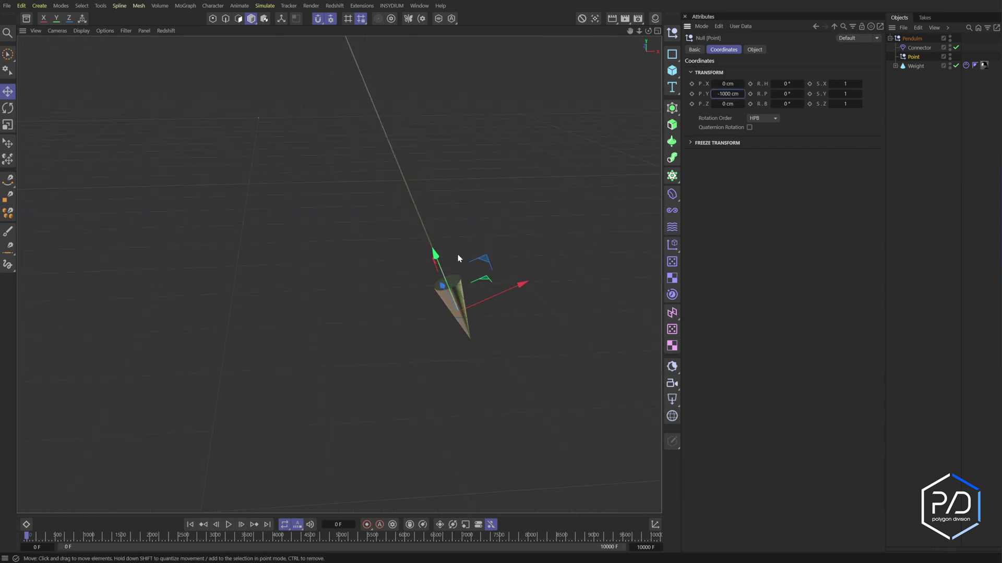
pyautogui.moveTo(436, 254); pyautogui.dragTo(446, 282)
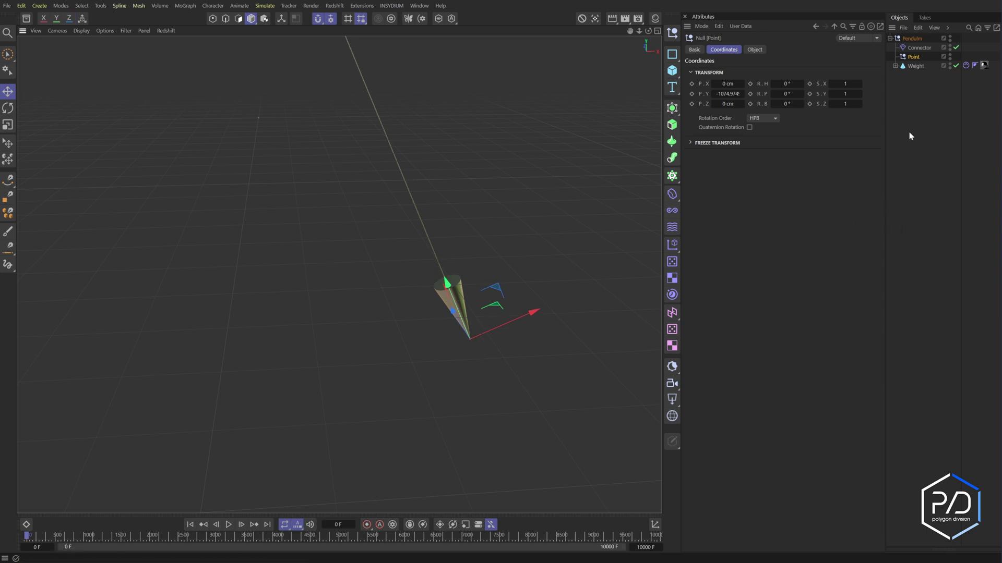
pyautogui.click(926, 135)
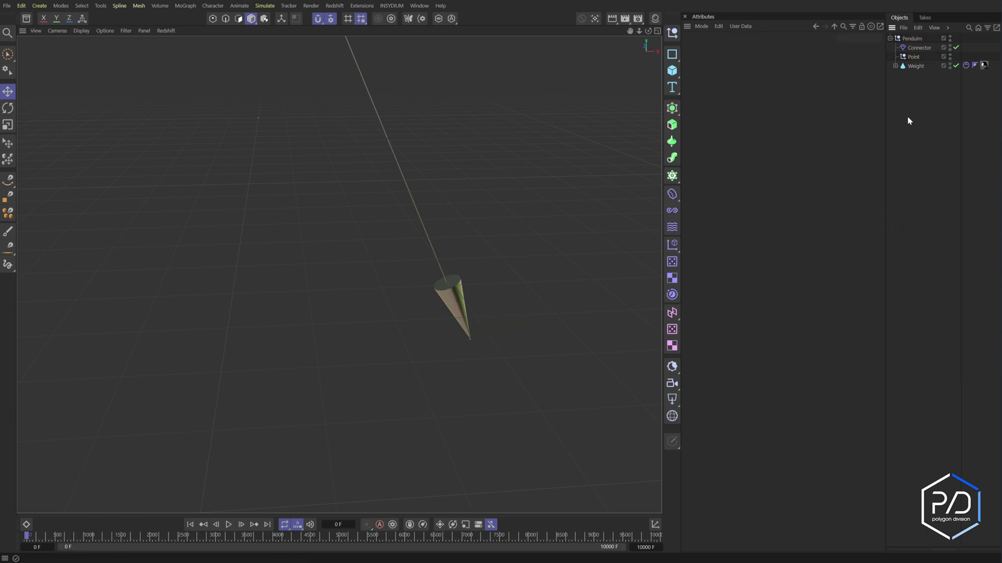
# - Display the Point null as a Sphere shape
pyautogui.click(913, 58)
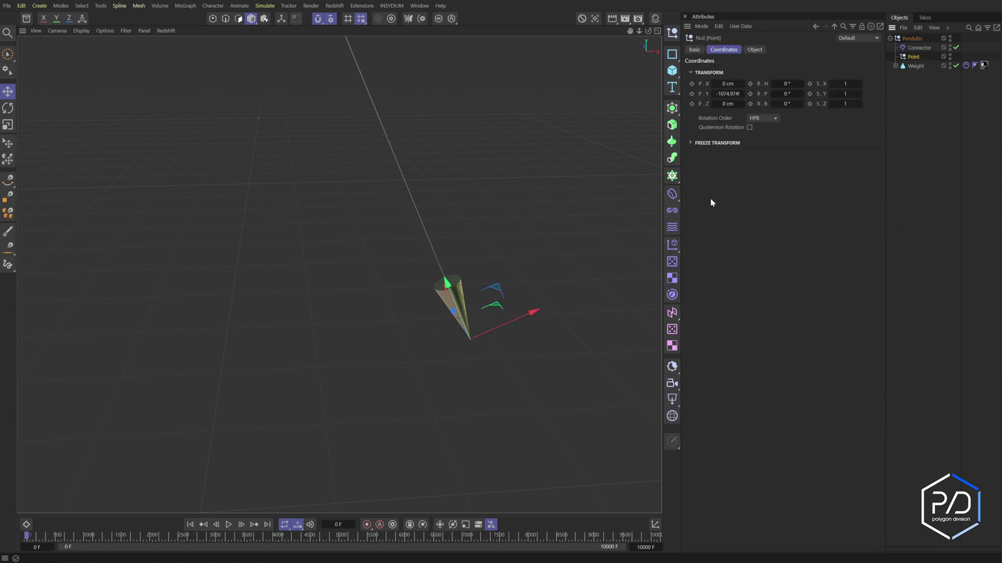
pyautogui.click(754, 49)
pyautogui.click(765, 73)
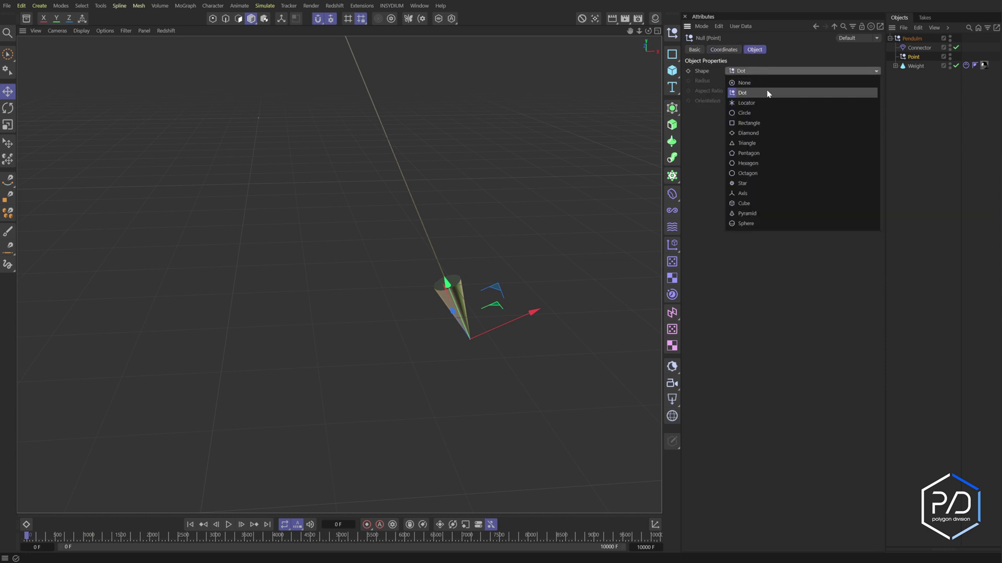
pyautogui.click(774, 215)
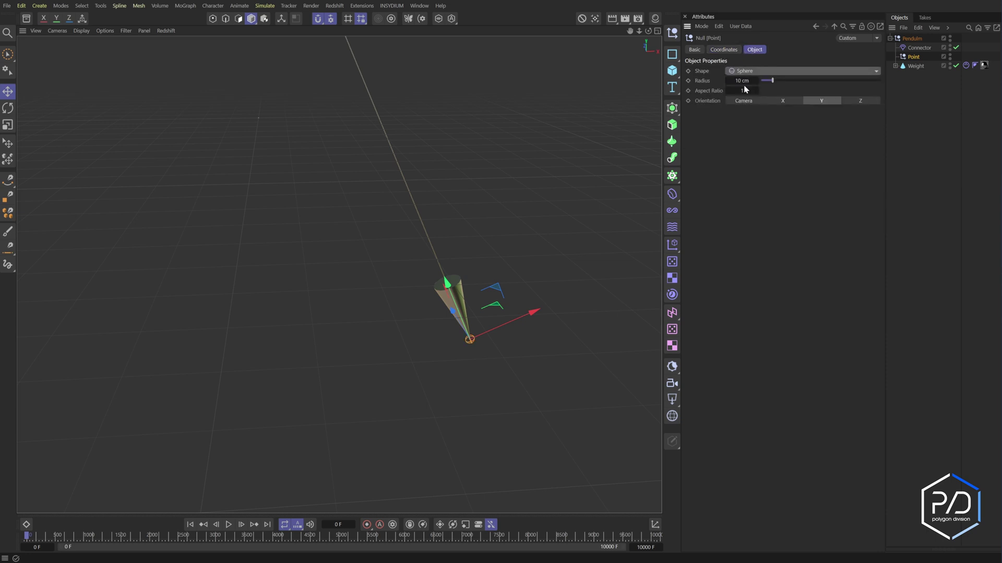
# - Give the Point null a Custom display color of red
pyautogui.click(694, 49)
pyautogui.click(782, 126)
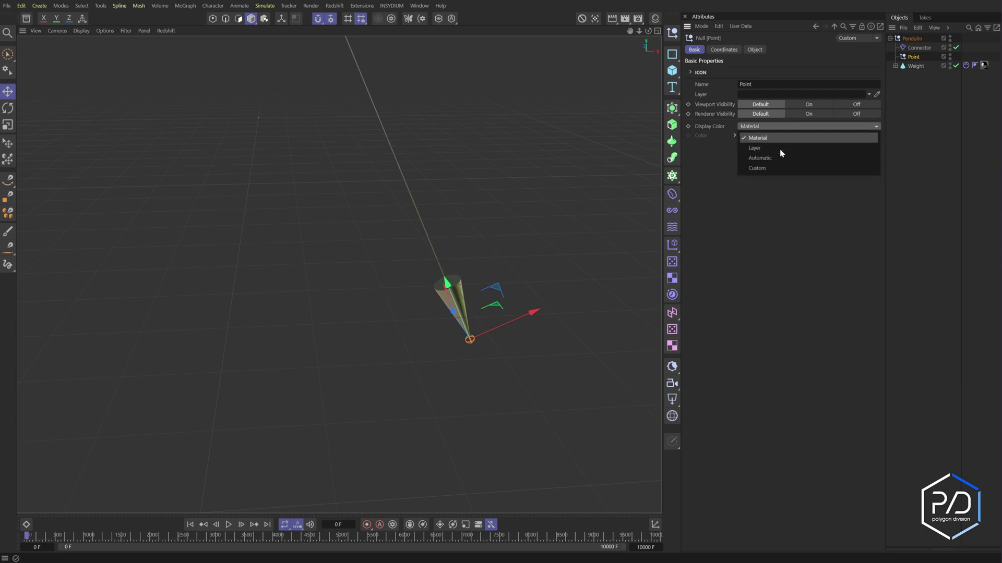
pyautogui.click(784, 167)
pyautogui.click(754, 136)
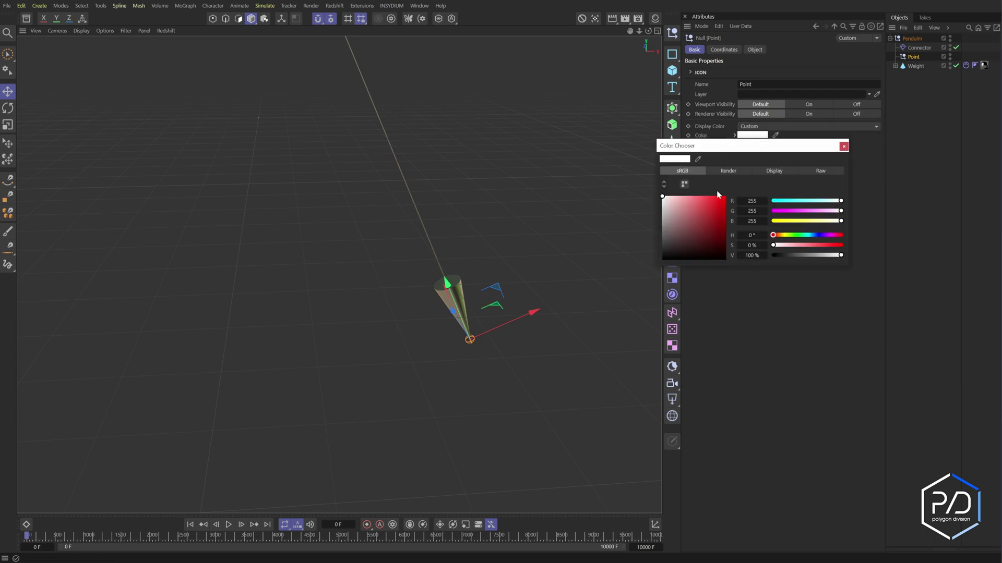
pyautogui.click(898, 258)
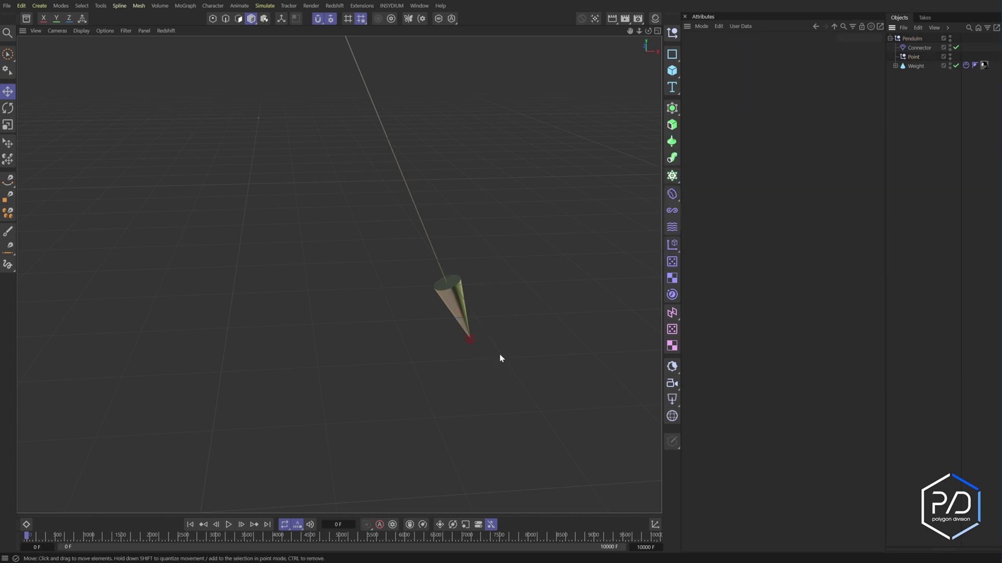
# - Add a MoGraph Tracer that traces the Point null
pyautogui.click(912, 56)
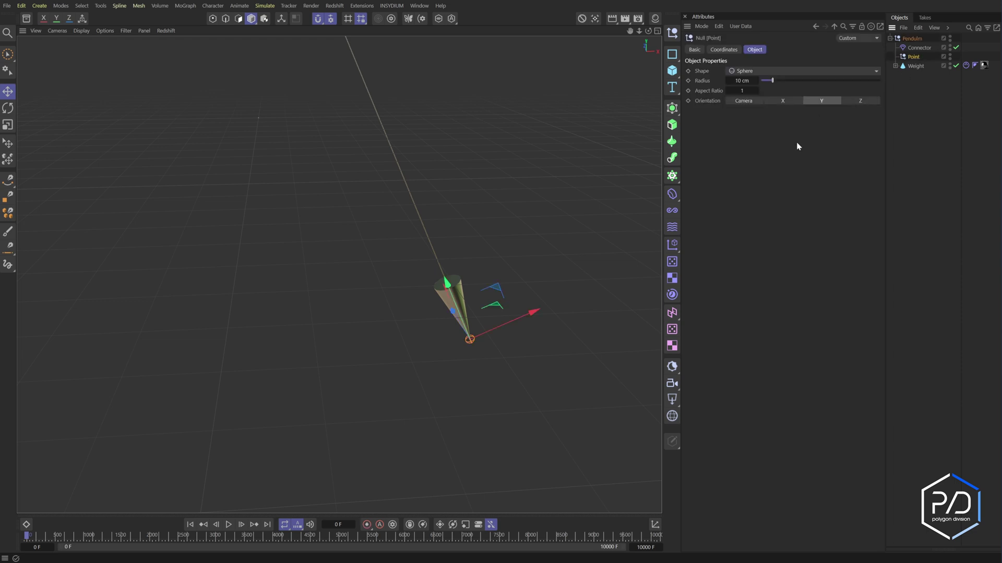
pyautogui.click(673, 177)
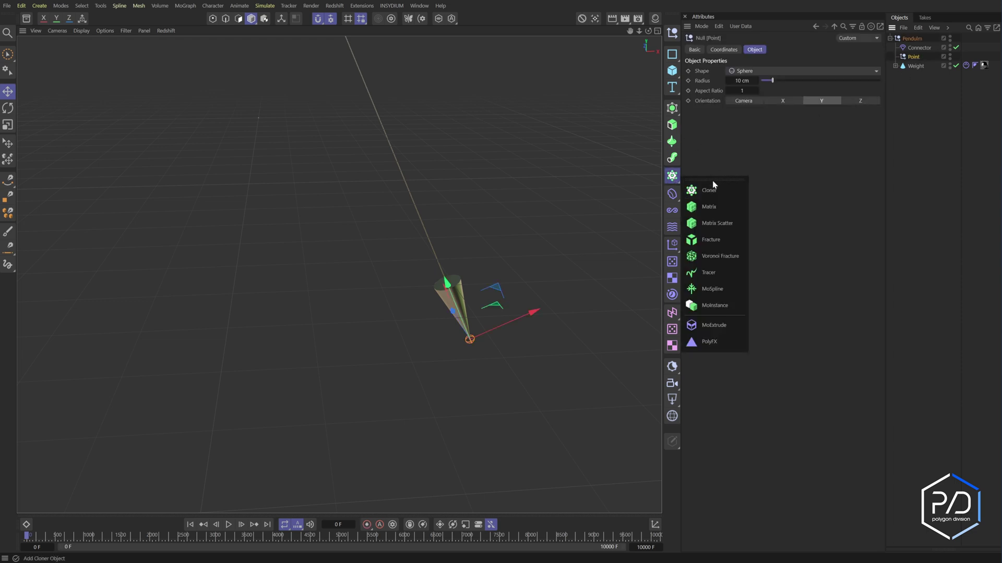
pyautogui.click(711, 272)
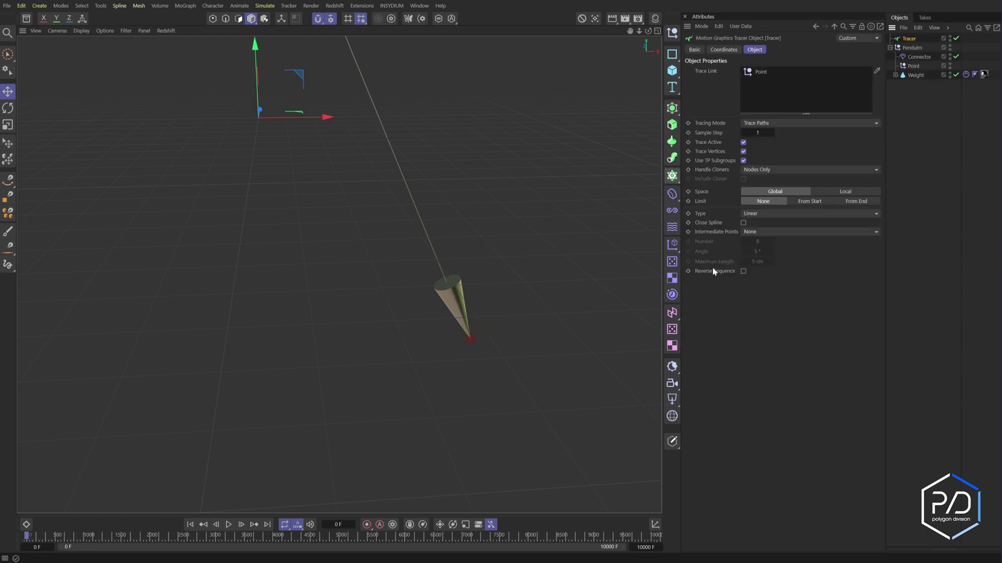
# - Set the Tracer's intermediate points to Adaptive and its spline type to B-Spline
pyautogui.click(765, 232)
pyautogui.click(771, 271)
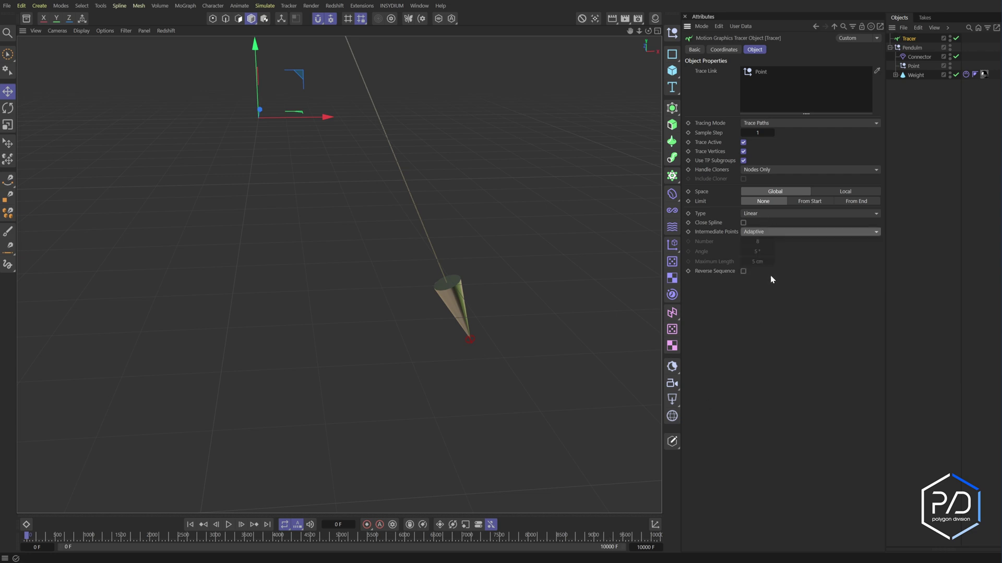
pyautogui.click(764, 214)
pyautogui.click(774, 261)
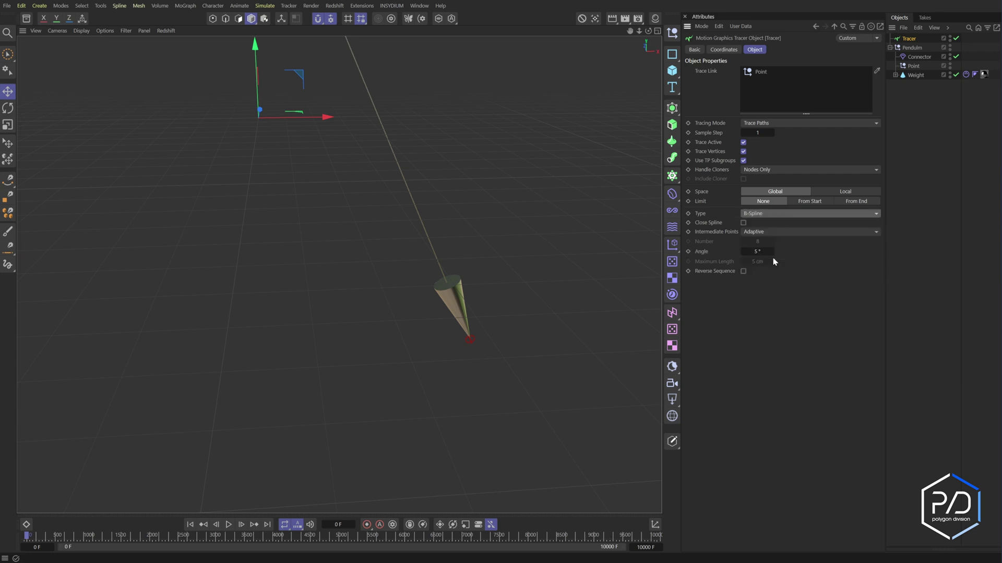
# - Parent the Point null under Weight and play the simulation to trace the swing
pyautogui.click(914, 66)
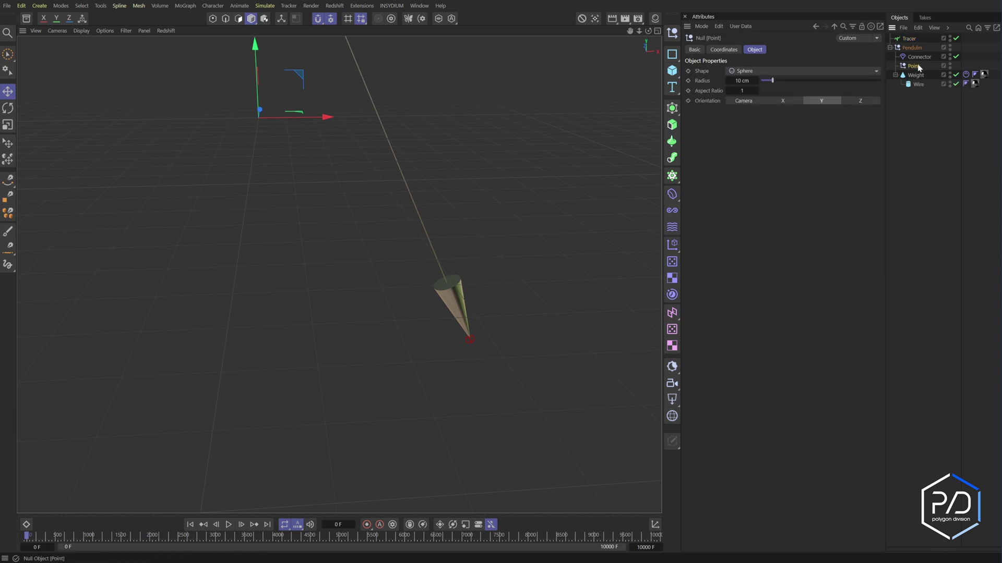
pyautogui.click(228, 524)
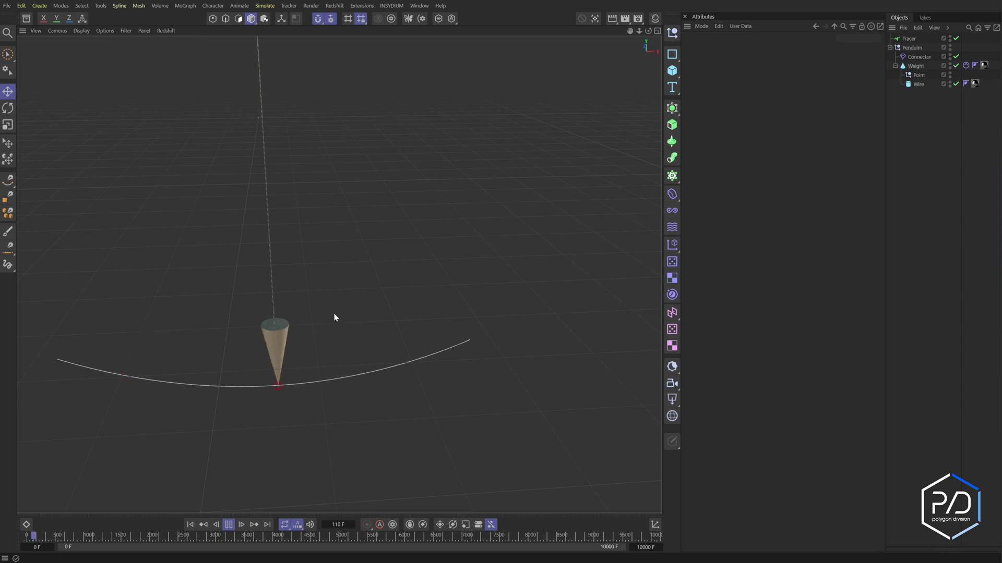
pyautogui.scroll(-2, 351, 304)
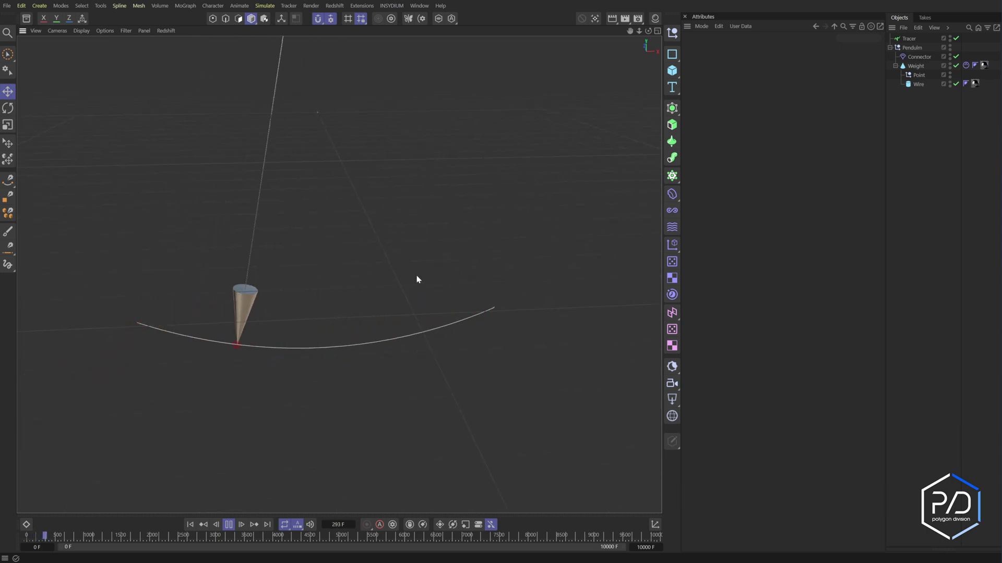
# - Enable Custom Initial Velocity in the Weight's dynamics body, set the Y Initial Angular Velocity to 292° and replay the simulation from the start
pyautogui.click(965, 66)
pyautogui.press('F8')
pyautogui.hotkey('shift', 'f')
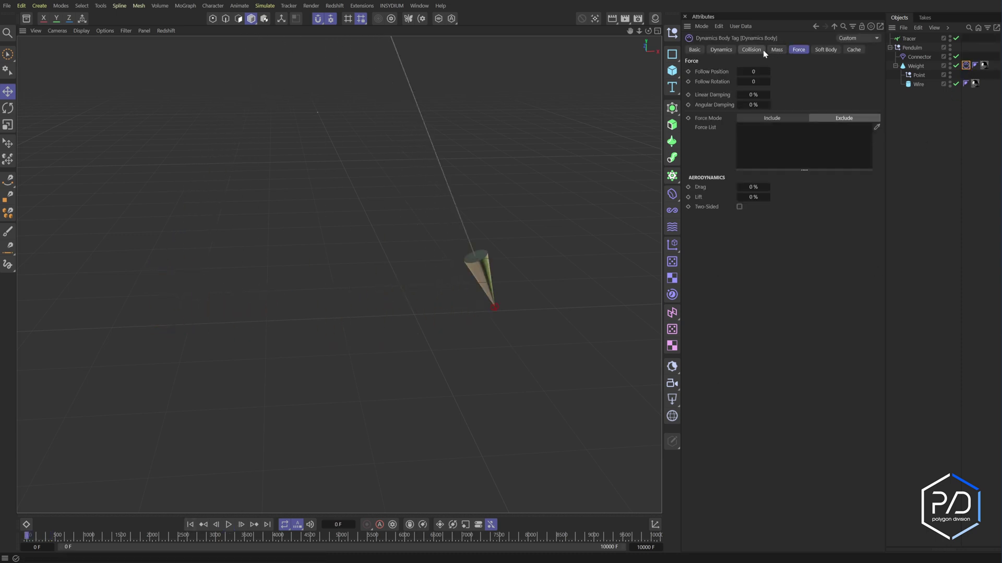
pyautogui.click(721, 50)
pyautogui.click(759, 135)
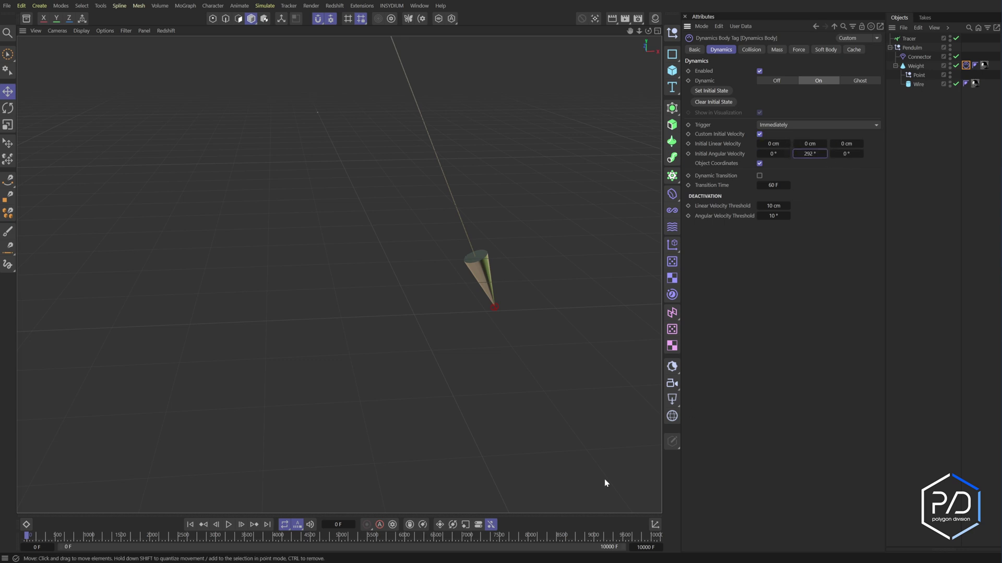
pyautogui.click(228, 525)
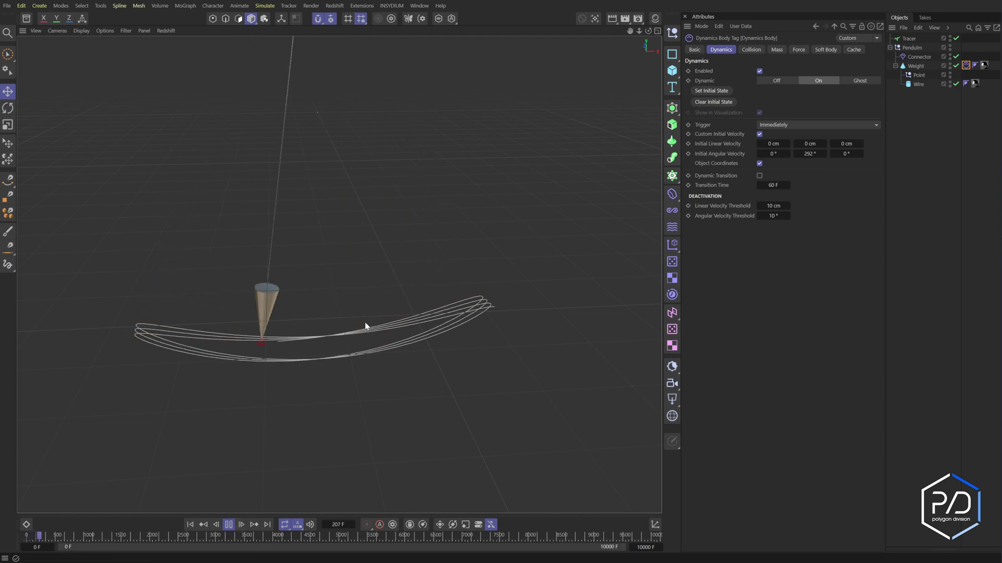
# - Set the project's Bullet Time Scale to 500 %
pyautogui.hotkey('ctrl', 'd')
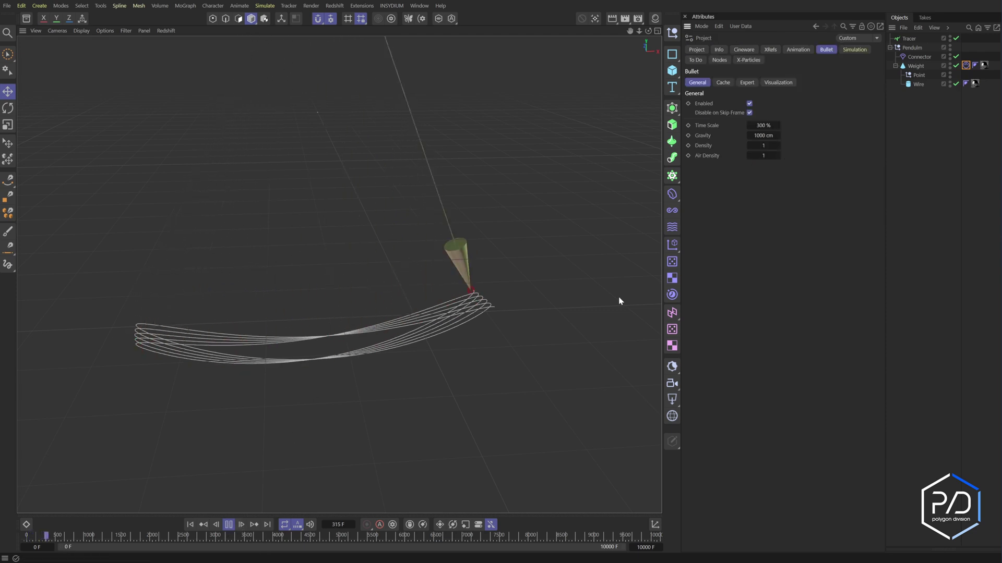
pyautogui.doubleClick(763, 126)
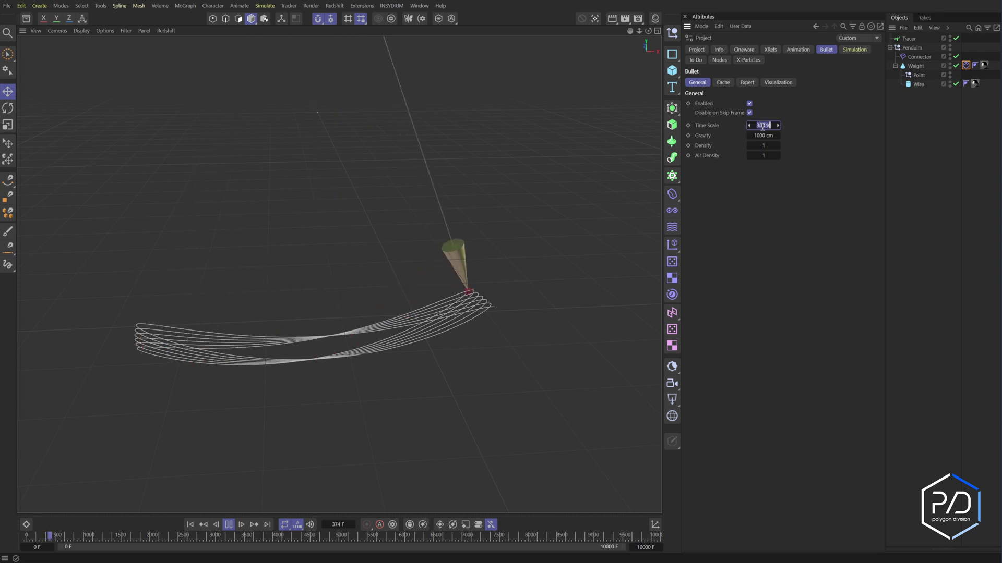
pyautogui.write('100')
pyautogui.press('Return')
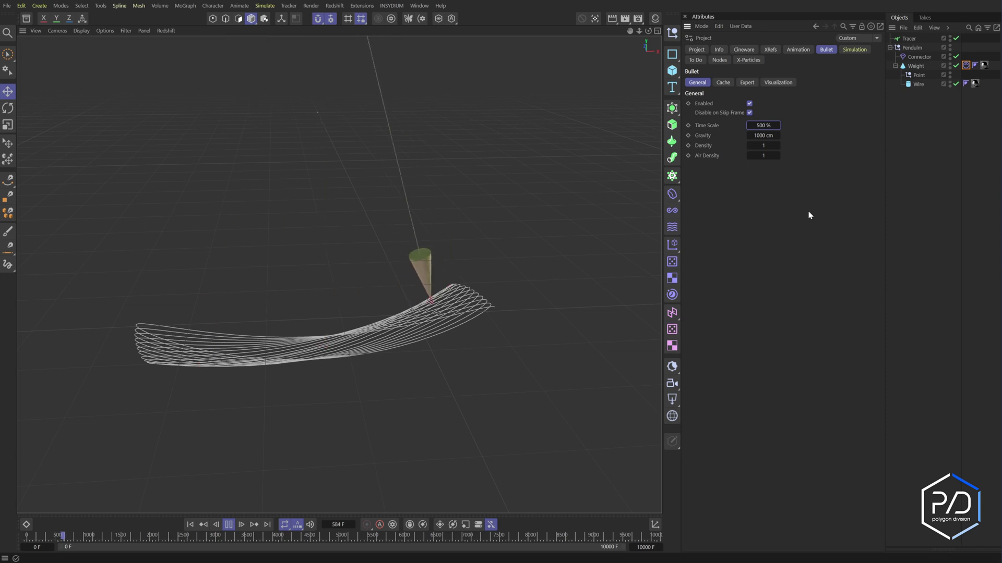
# - Set the aerodynamic Drag of the Weight's dynamics body to 0.1 % and replay the simulation
pyautogui.click(965, 65)
pyautogui.click(799, 49)
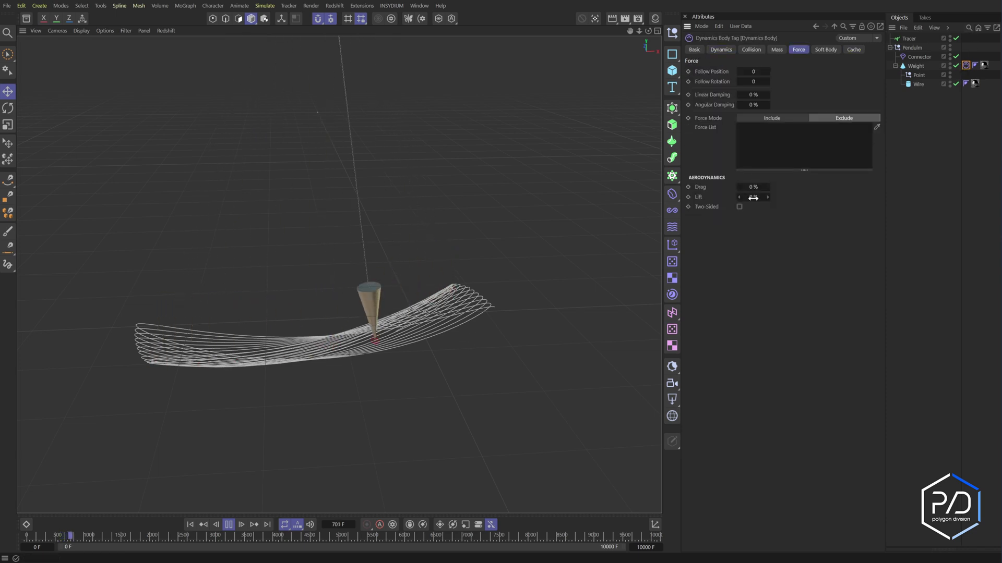
pyautogui.click(752, 187)
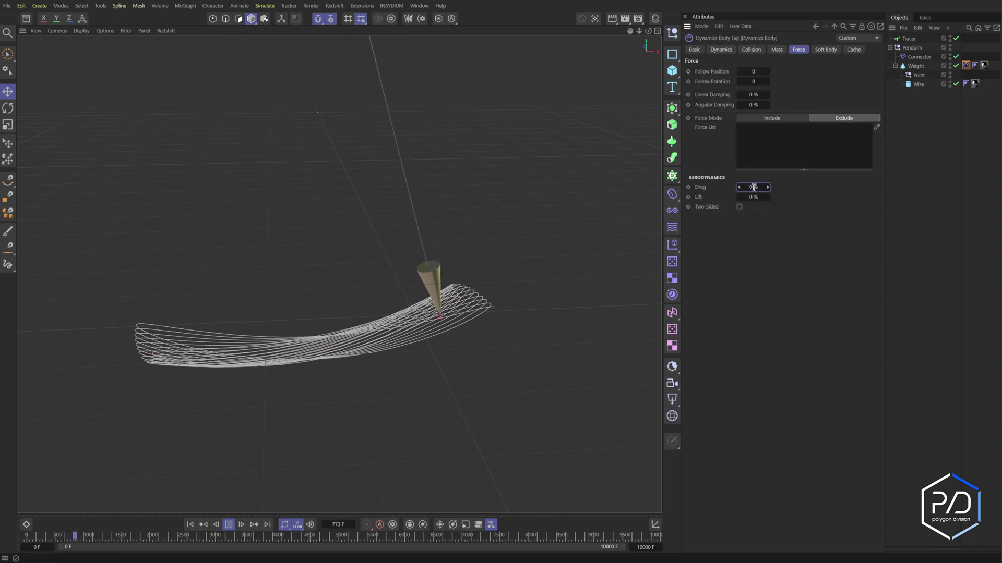
pyautogui.write('.0')
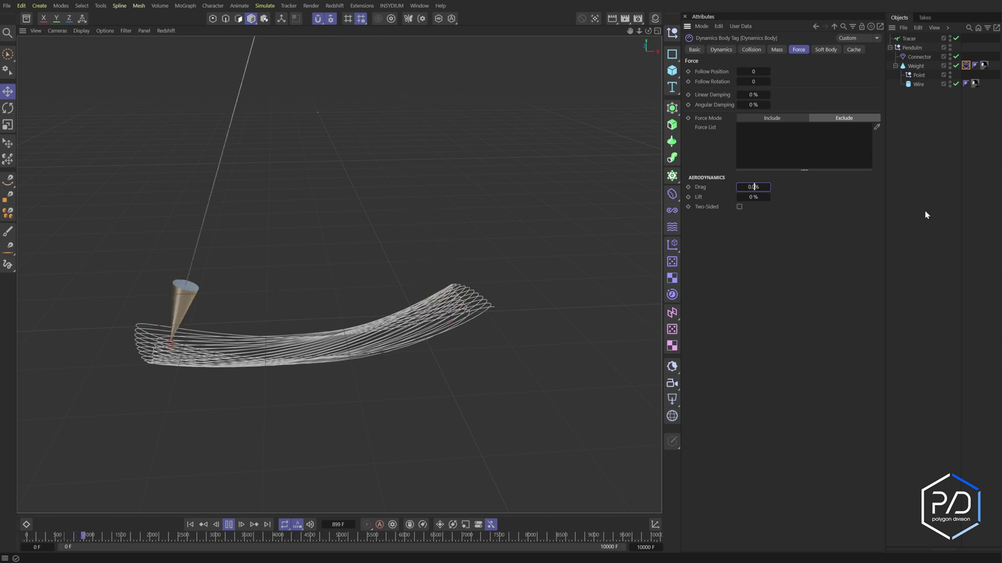
pyautogui.press('BackSpace')
pyautogui.write('1')
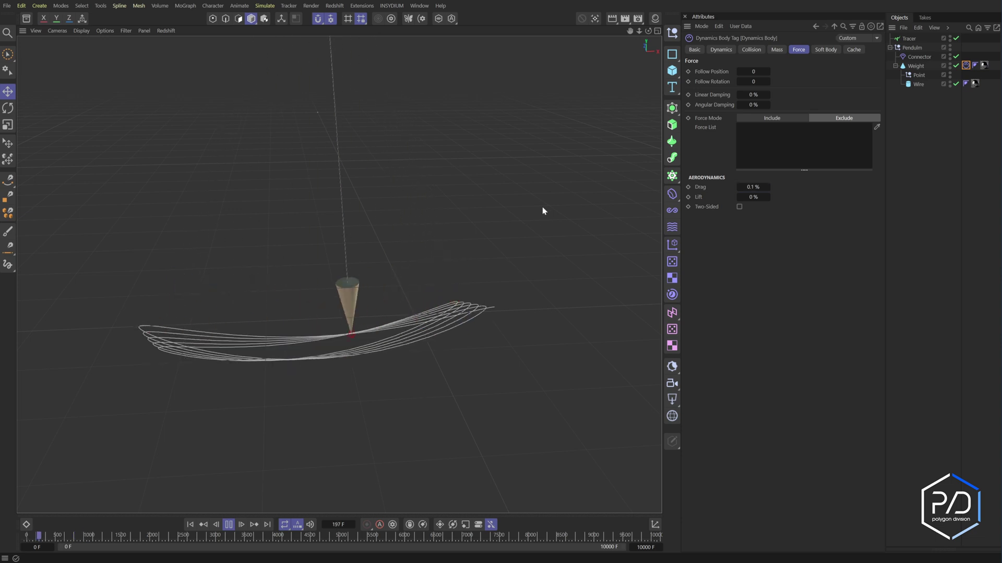
# - Check the traced swing from the top view and set the Weight's aerodynamic Drag to 0.05 %
pyautogui.middleClick(642, 85)
pyautogui.middleClick(581, 213)
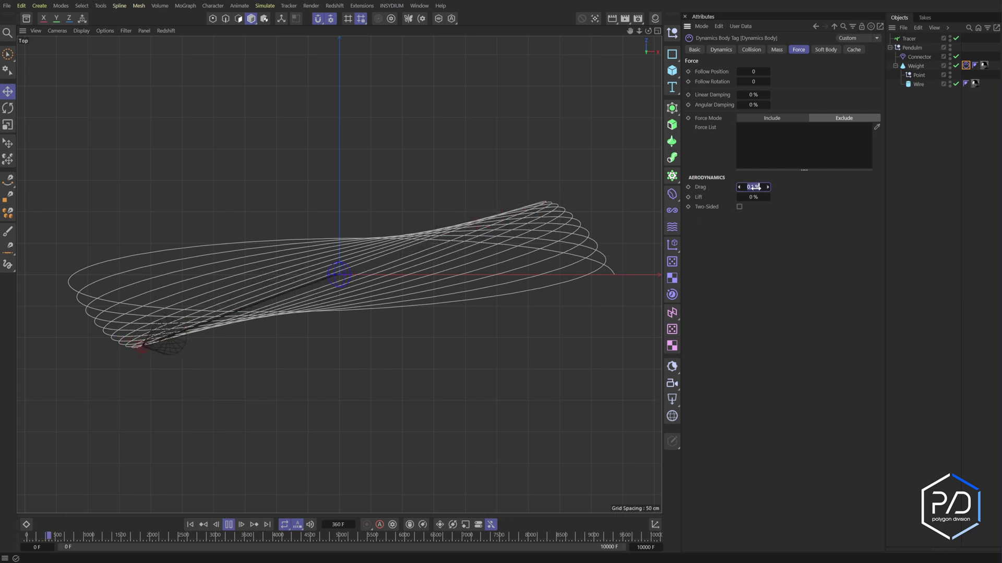
pyautogui.press('Left')
pyautogui.press('BackSpace')
pyautogui.write('05')
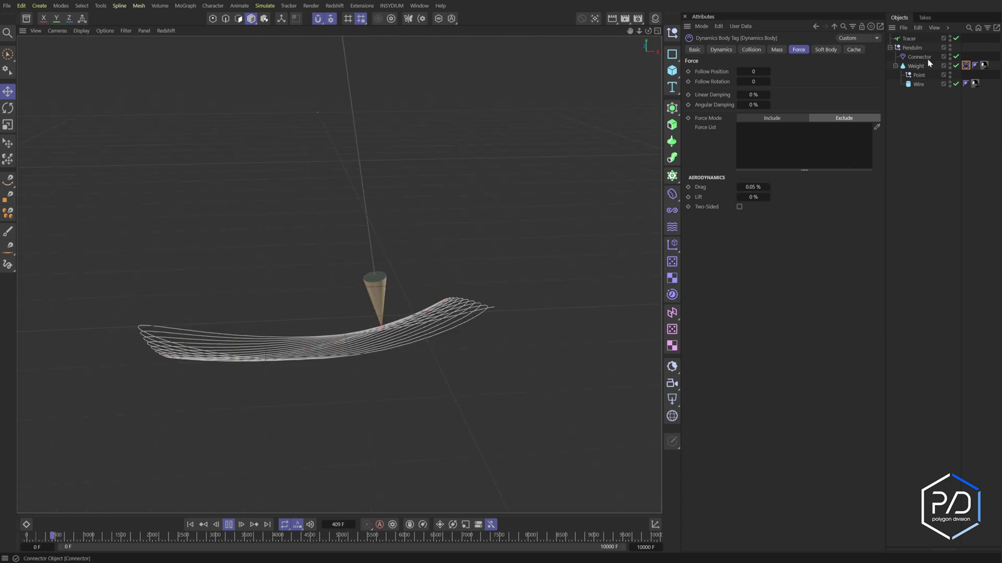
# - Set the Weight's Y Initial Angular Velocity to 1035° with Z at 0° and replay the simulation from the start
pyautogui.click(722, 49)
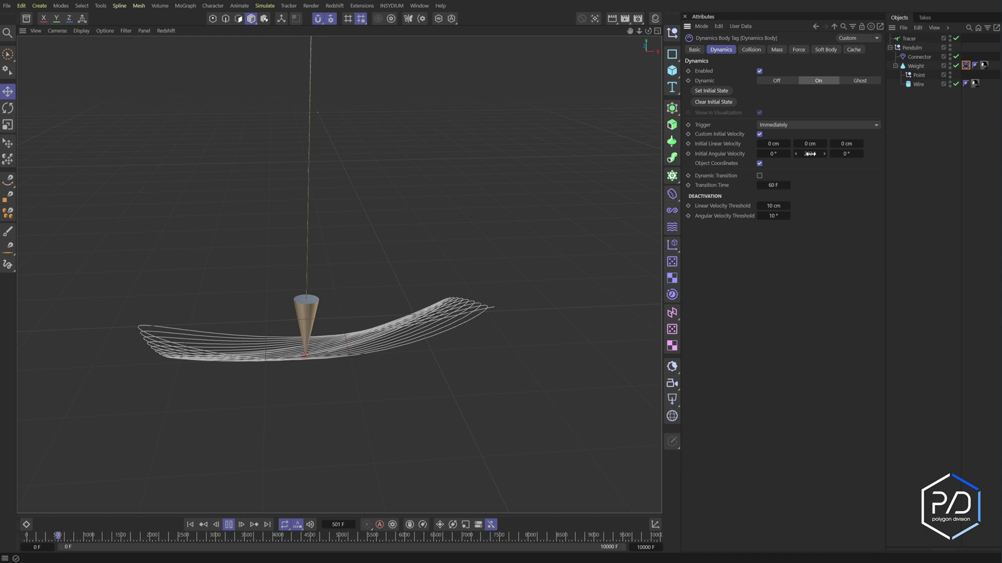
pyautogui.moveTo(846, 154); pyautogui.dragTo(888, 154)
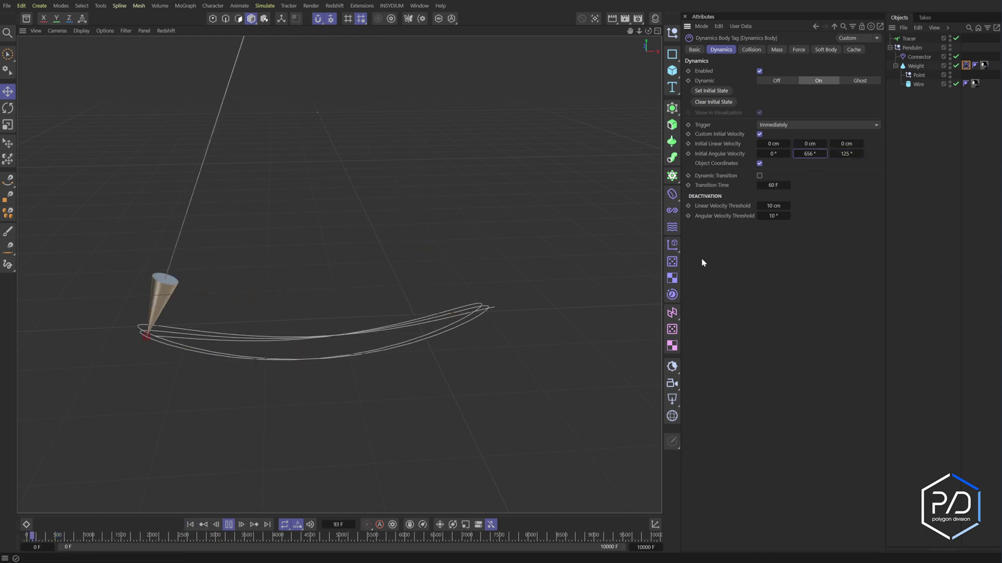
pyautogui.click(189, 525)
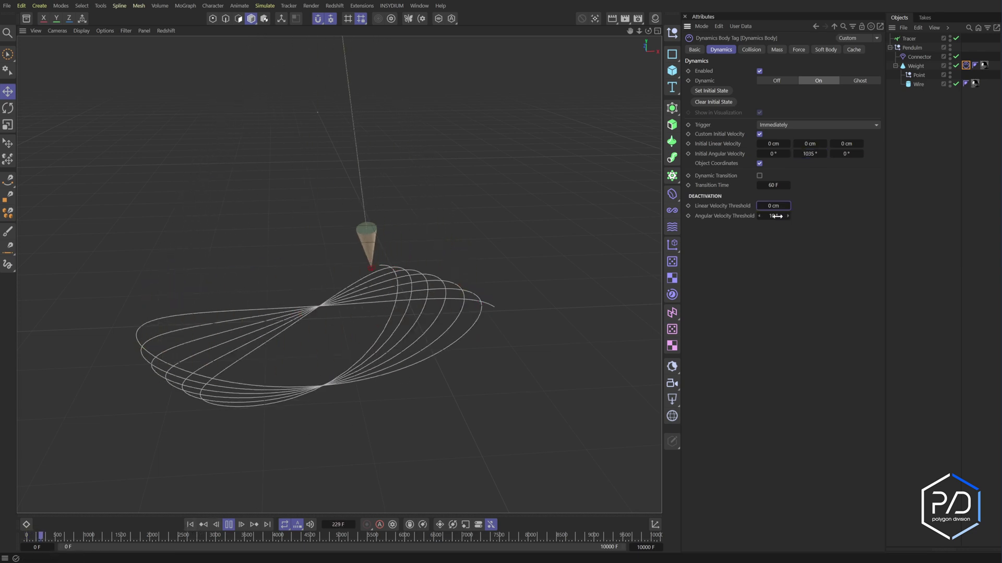
# - Set the Weight's Linear Velocity Threshold to 0 cm and Angular Velocity Threshold to 0°, and rewind the simulation to frame 0
pyautogui.moveTo(778, 216); pyautogui.dragTo(749, 216)
pyautogui.write('0')
pyautogui.press('Return')
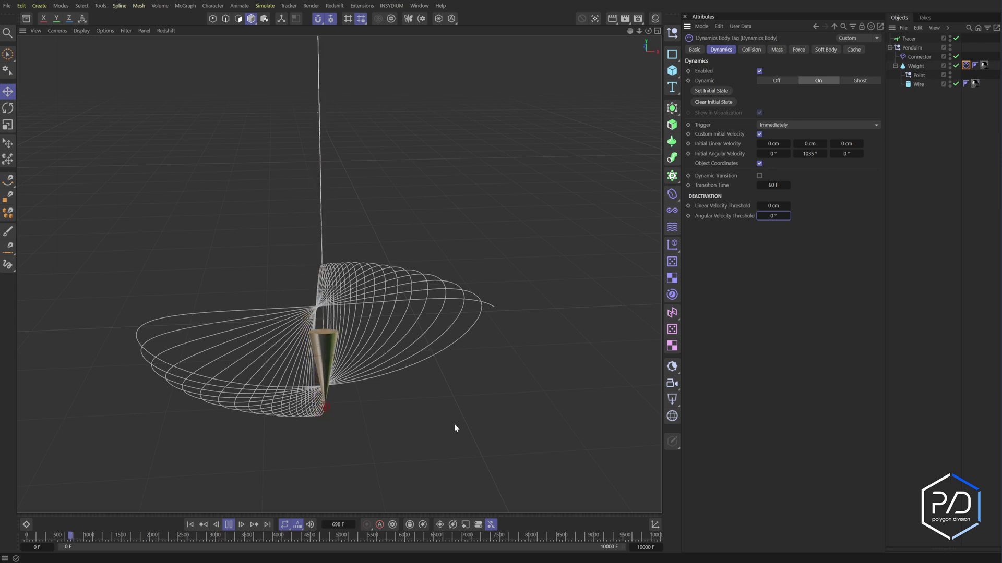
pyautogui.click(228, 524)
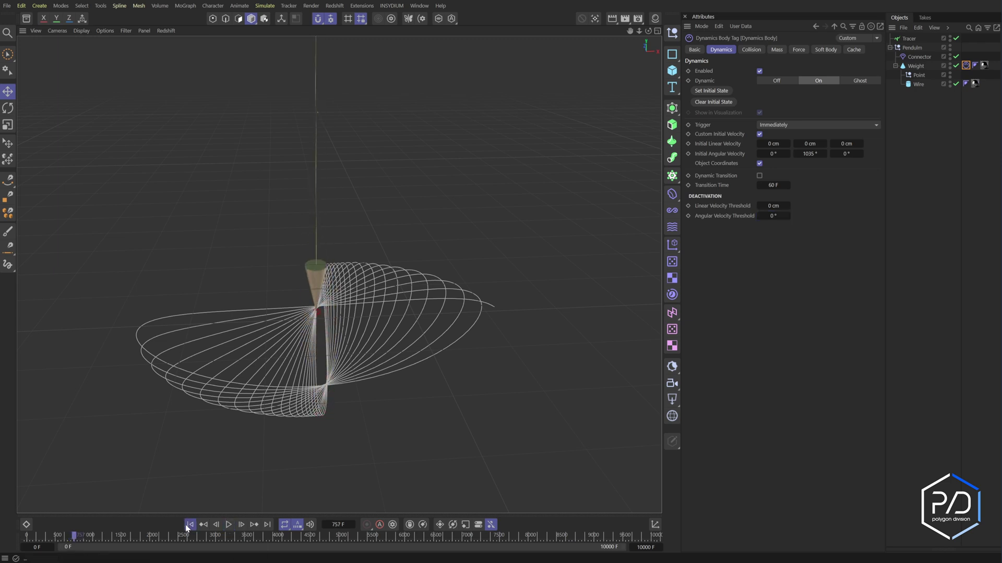
pyautogui.click(190, 525)
# - Add a Gravity force object to the scene with nothing selected
pyautogui.click(926, 181)
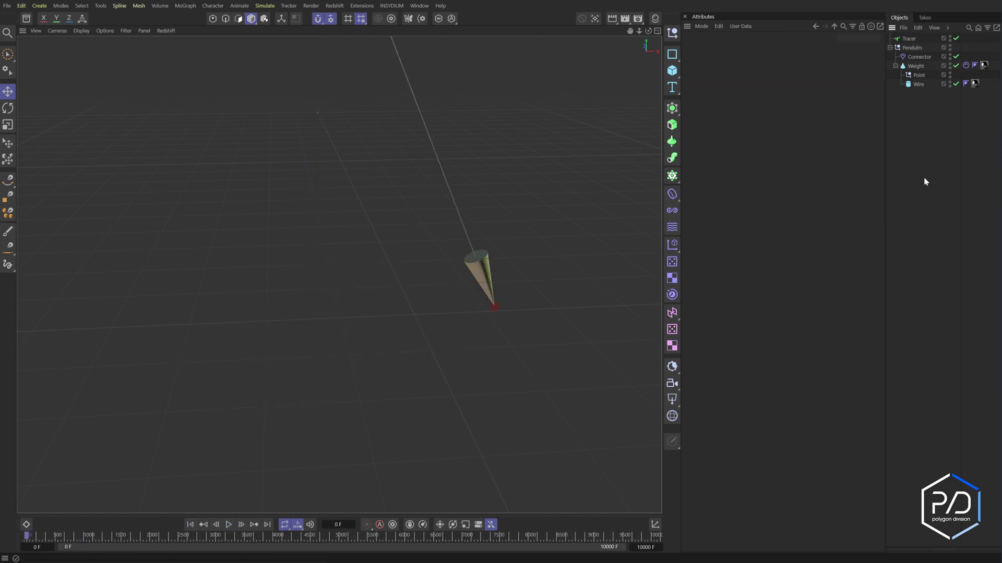
pyautogui.click(188, 6)
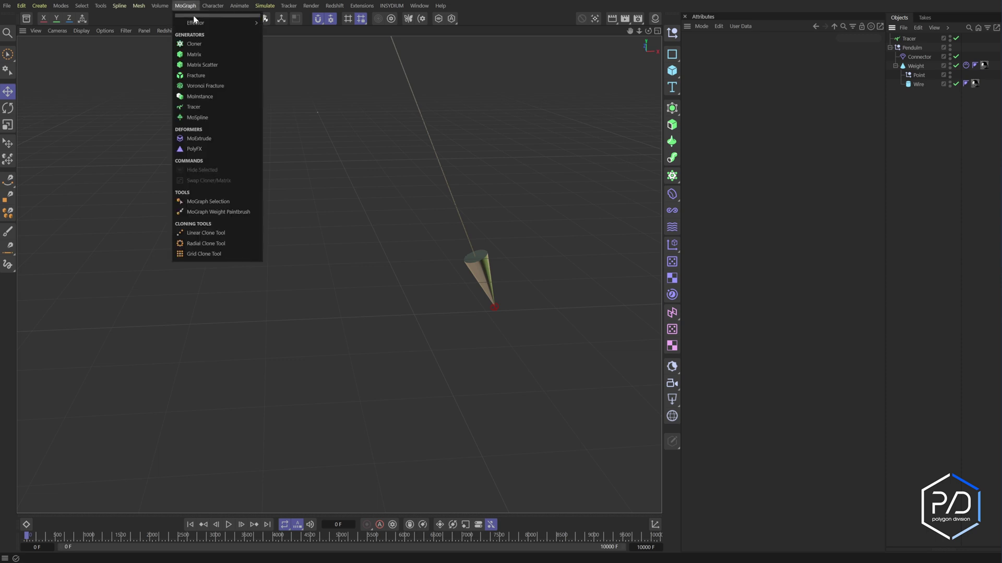
pyautogui.moveTo(260, 8)
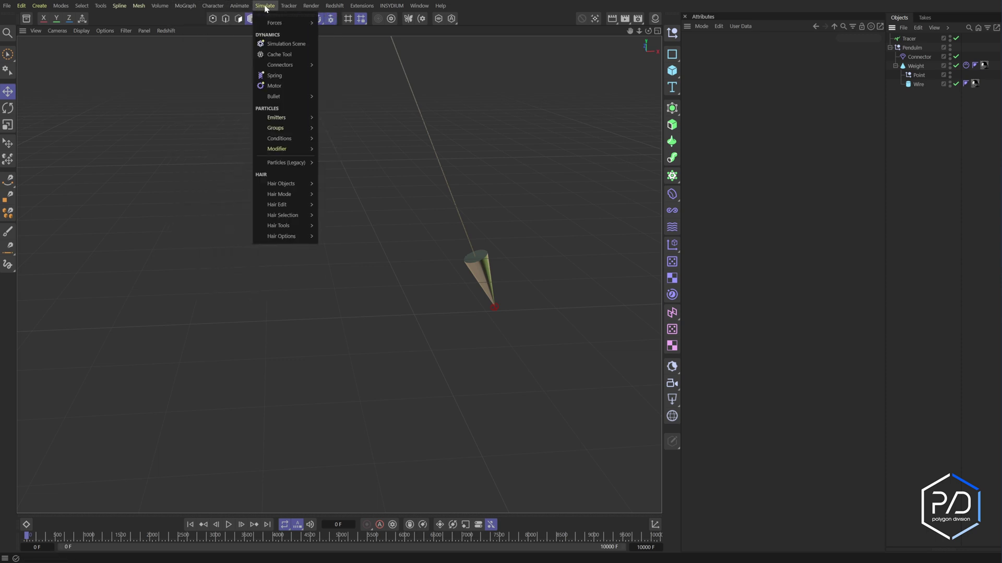
pyautogui.moveTo(282, 23)
pyautogui.click(336, 78)
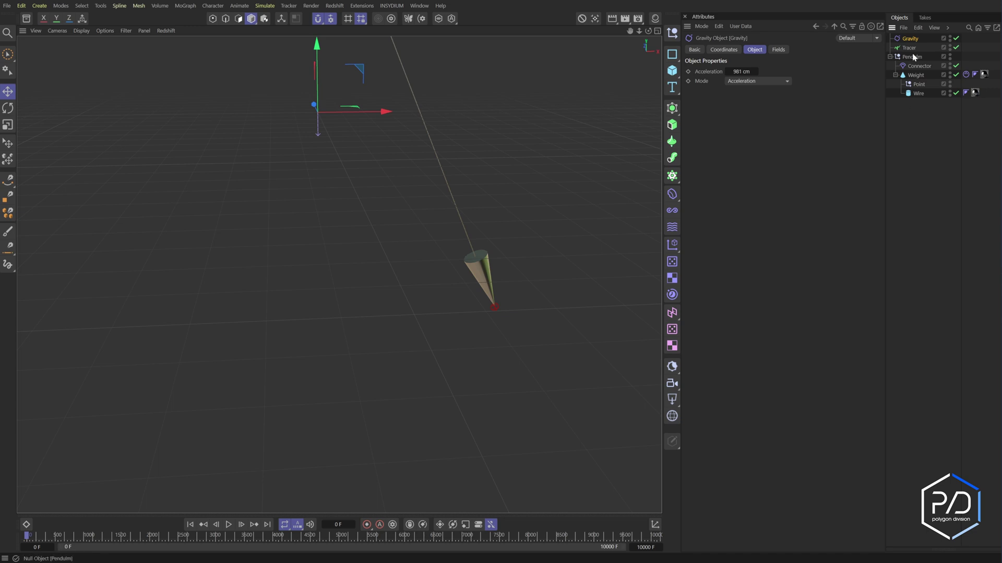
# - Set the Force Mode of the Weight's dynamics body to Include with Gravity in its Force List, and play the simulation
pyautogui.click(966, 75)
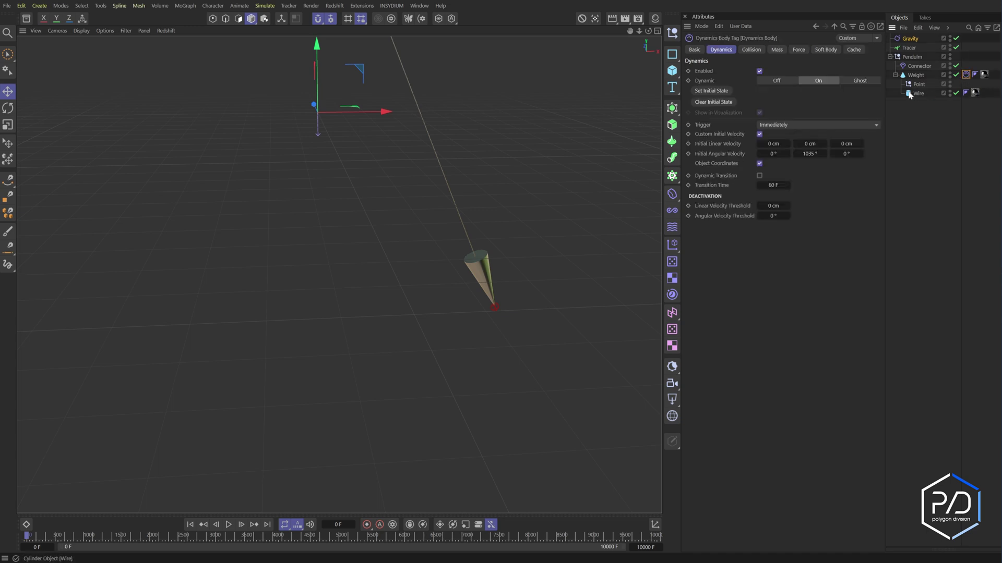
pyautogui.click(797, 50)
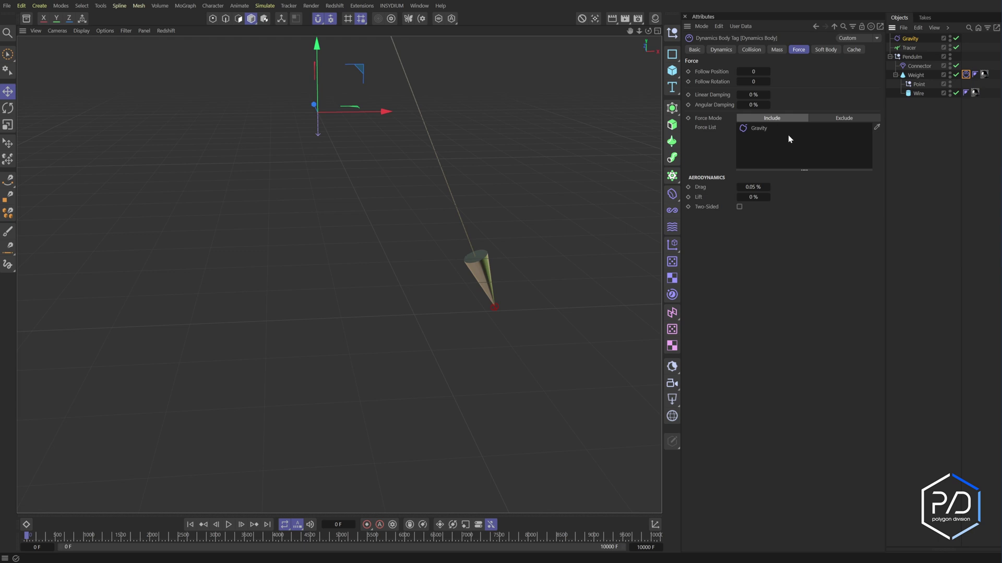
pyautogui.click(910, 143)
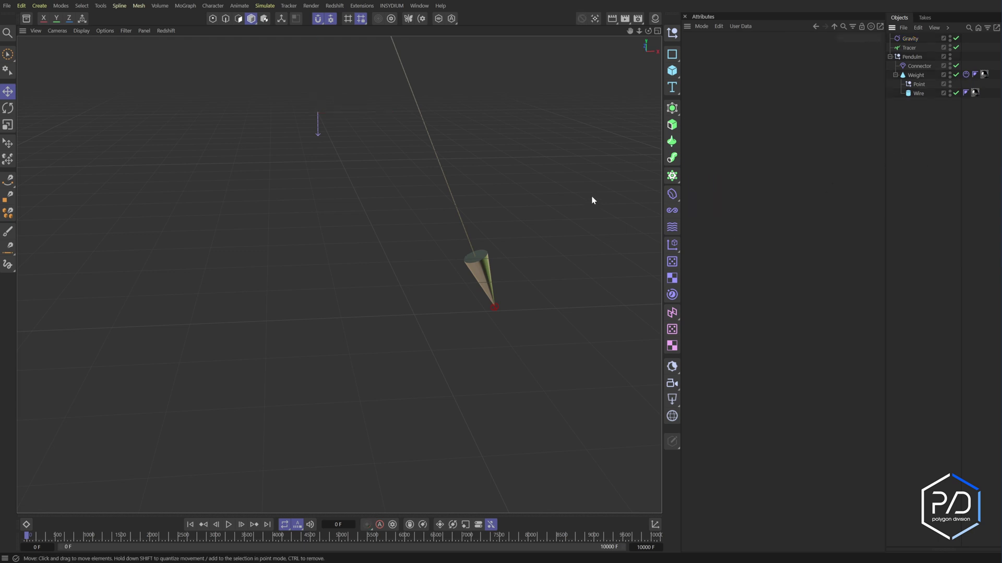
pyautogui.click(233, 525)
# - Switch the Gravity object's Mode to Force and set its Acceleration to 1 cm
pyautogui.click(911, 39)
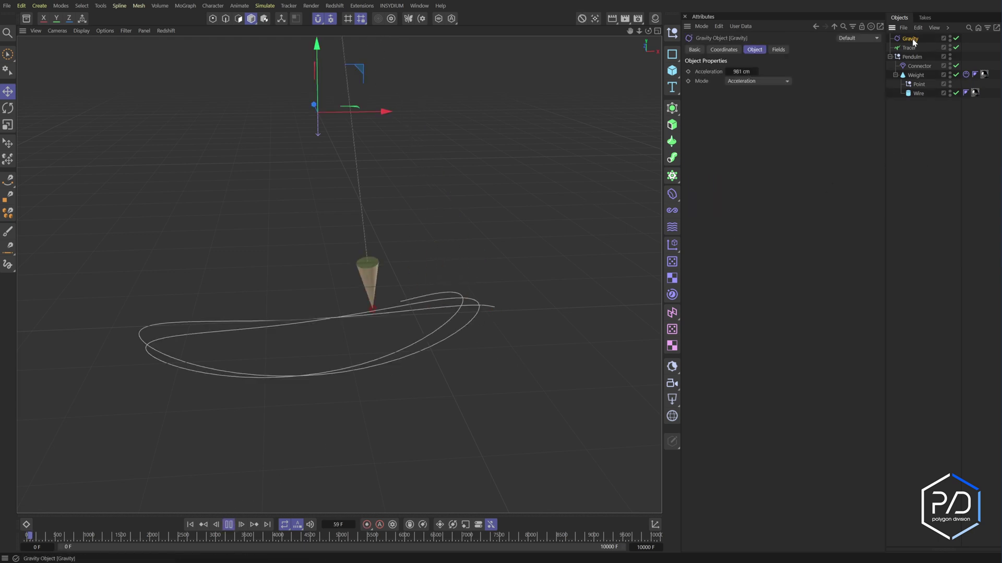
pyautogui.click(743, 81)
pyautogui.click(749, 103)
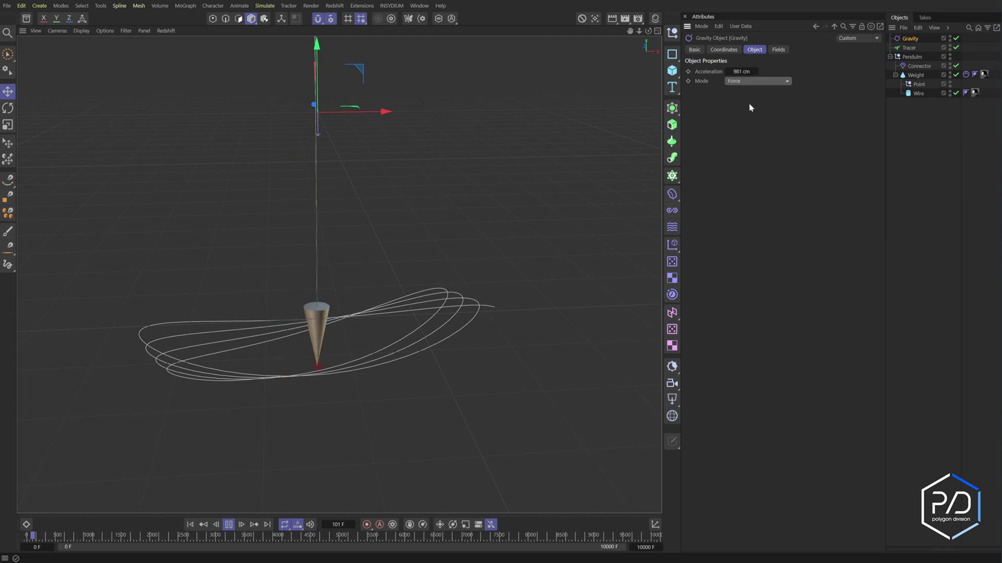
pyautogui.click(741, 72)
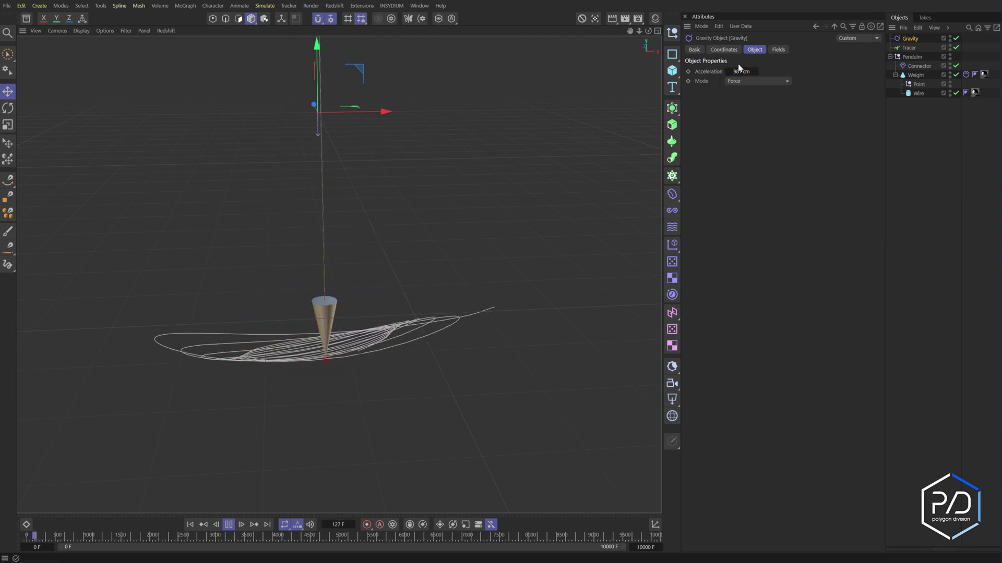
pyautogui.click(741, 72)
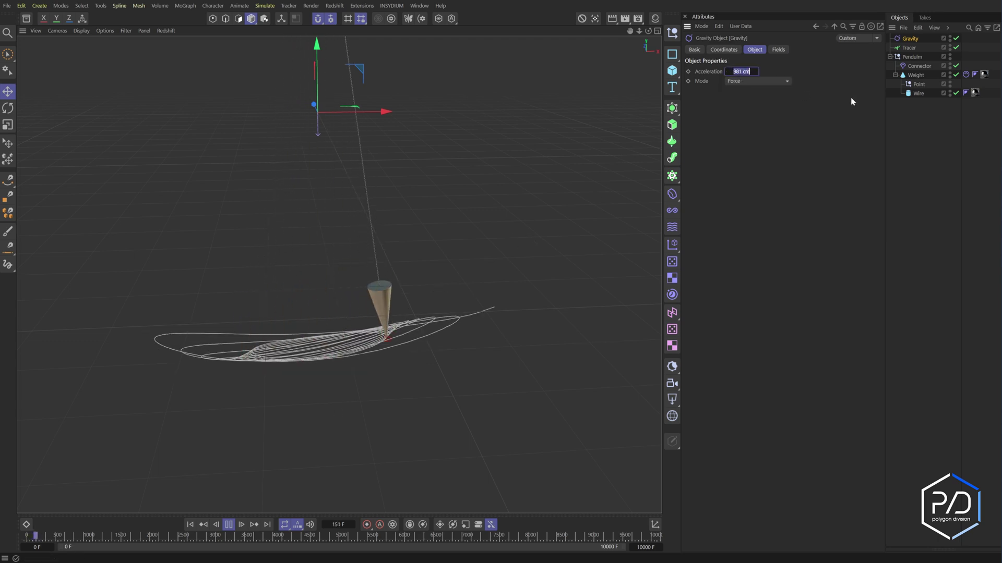
pyautogui.write('1')
pyautogui.press('Return')
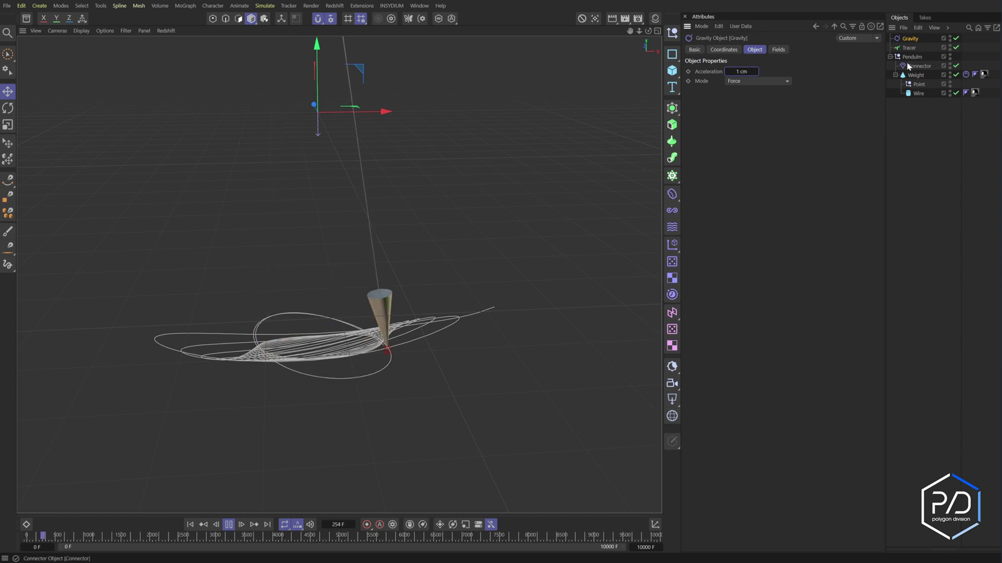
# - Group Gravity under a Null, try rotating the Null's heading, and reset the heading to 0°
pyautogui.click(724, 50)
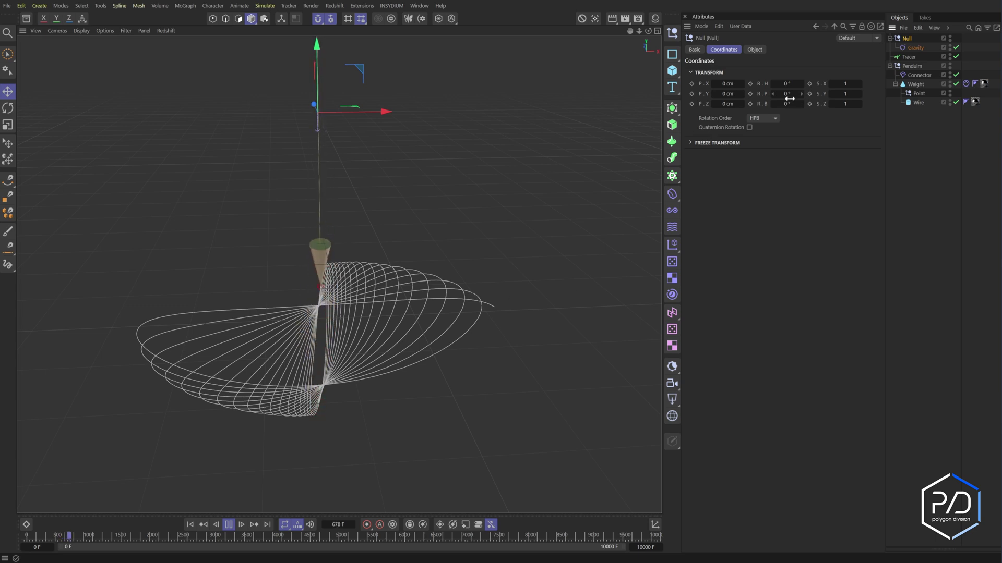
pyautogui.moveTo(788, 84); pyautogui.dragTo(800, 85)
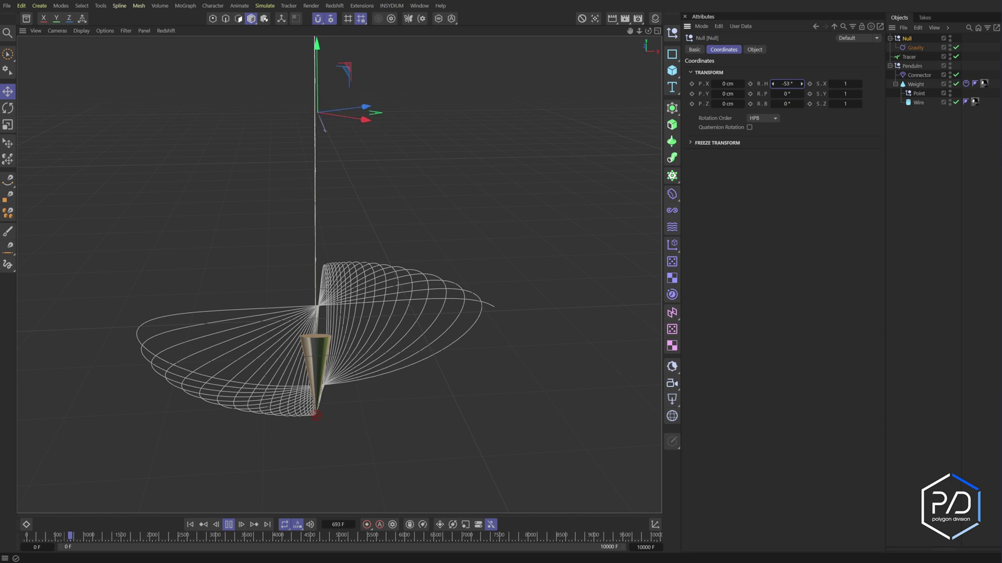
pyautogui.click(795, 84)
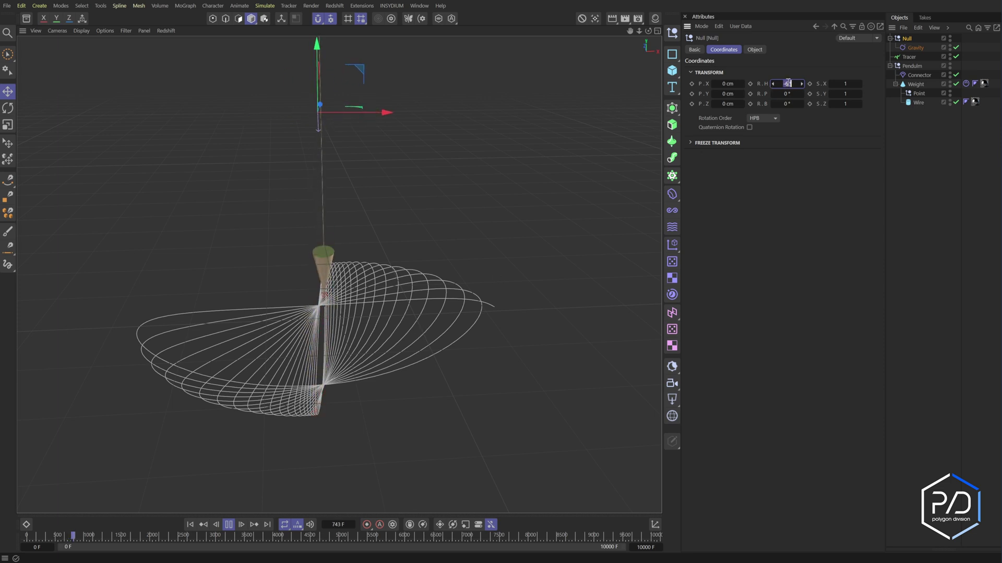
pyautogui.write('0')
pyautogui.press('Return')
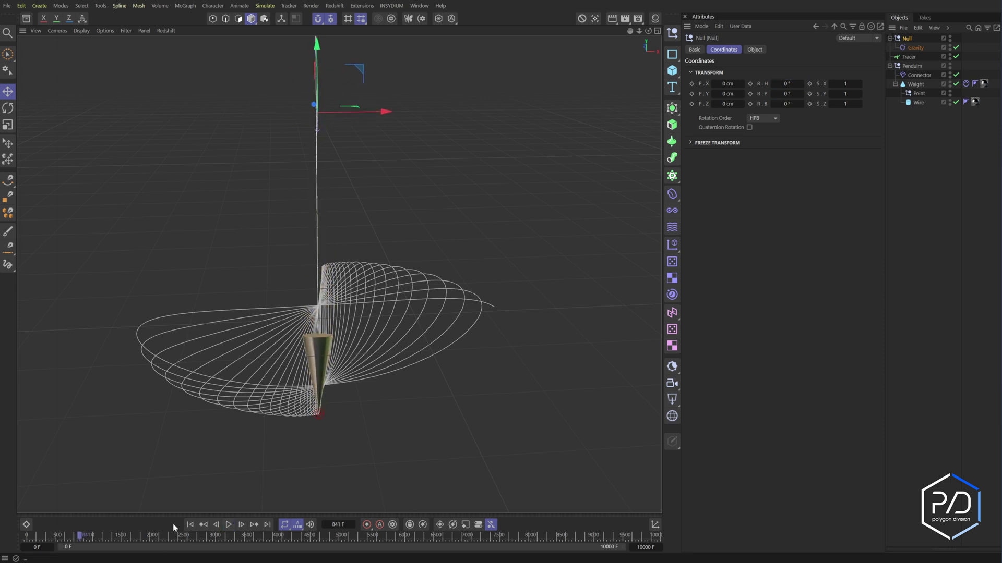
# - Keyframe the Null's heading from 0° at frame 0 to 360° at frame 10000 with linear keys
pyautogui.click(190, 525)
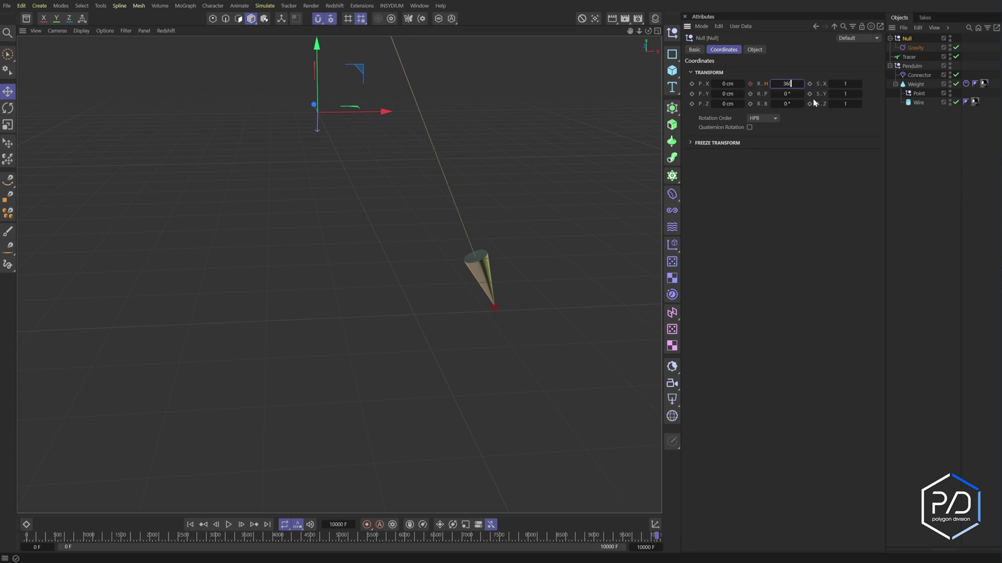
pyautogui.press('Return')
pyautogui.click(25, 526)
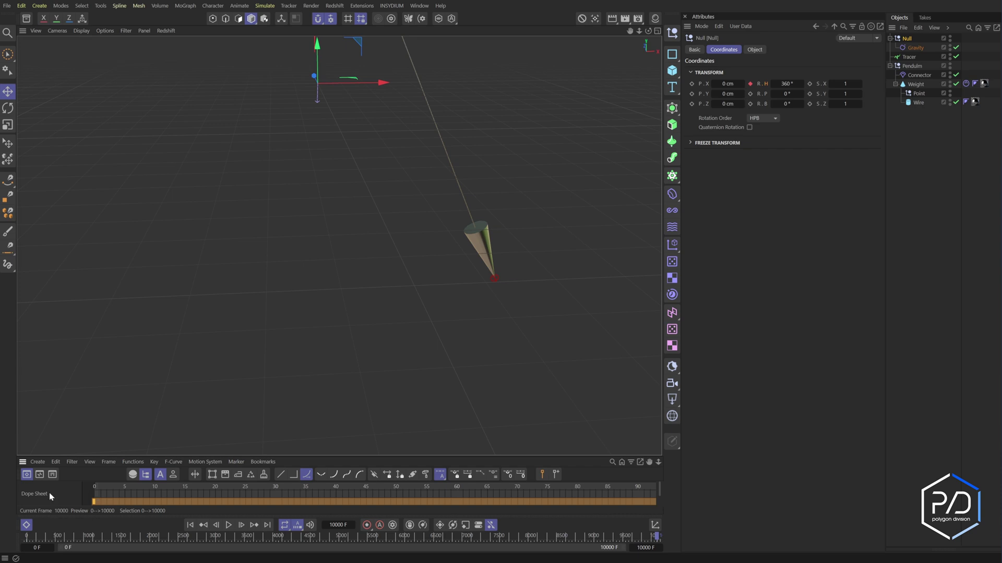
pyautogui.moveTo(140, 456); pyautogui.dragTo(140, 418)
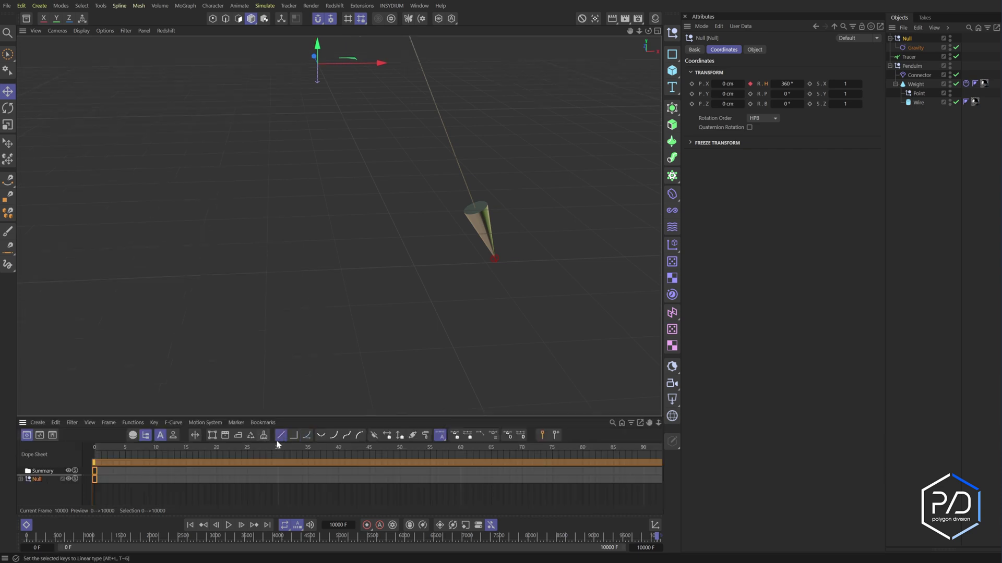
pyautogui.click(26, 524)
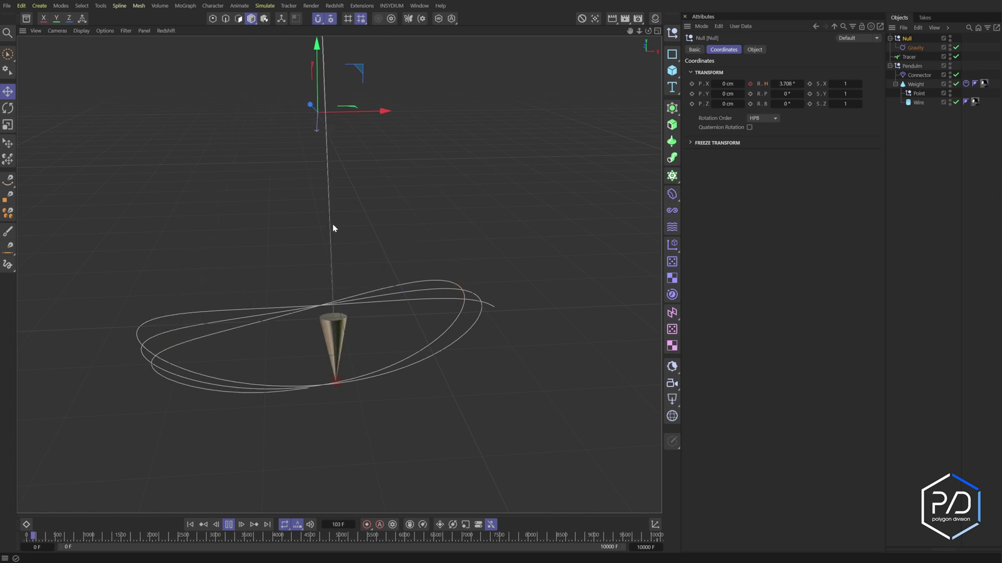
# - Tilt the Gravity object's pitch slightly further while the simulation plays, and set its Acceleration to 5 cm
pyautogui.click(917, 48)
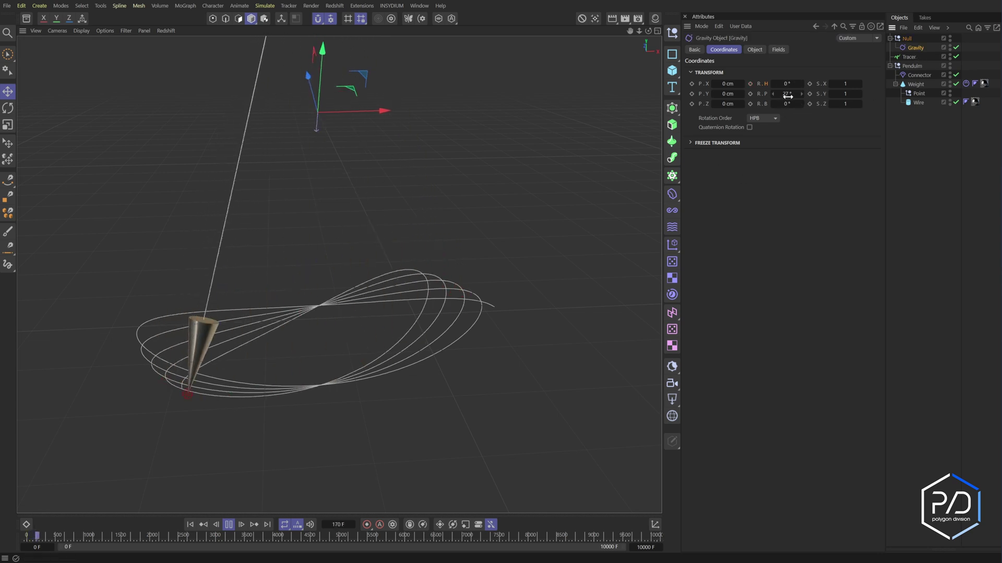
pyautogui.moveTo(787, 95); pyautogui.dragTo(792, 95)
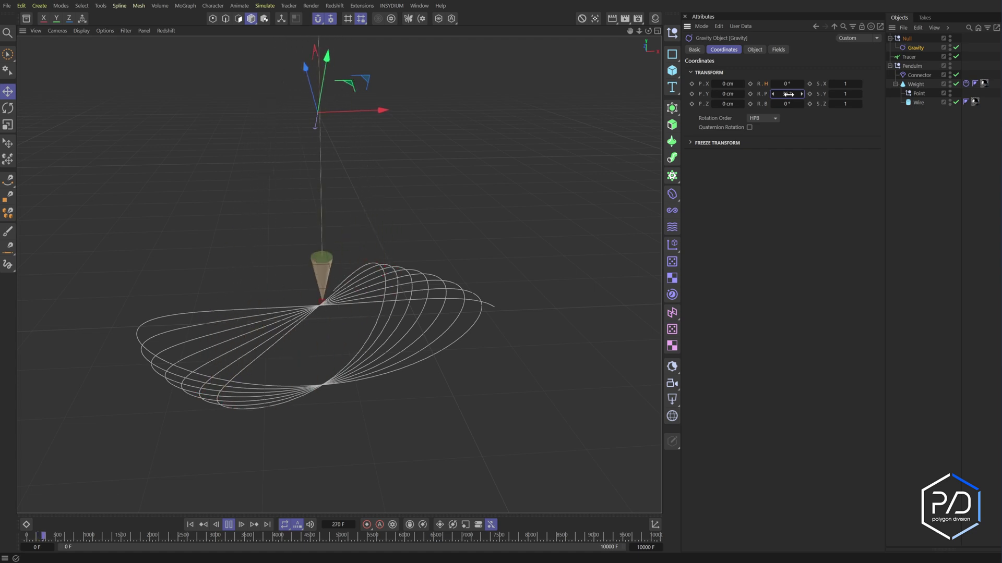
pyautogui.click(755, 49)
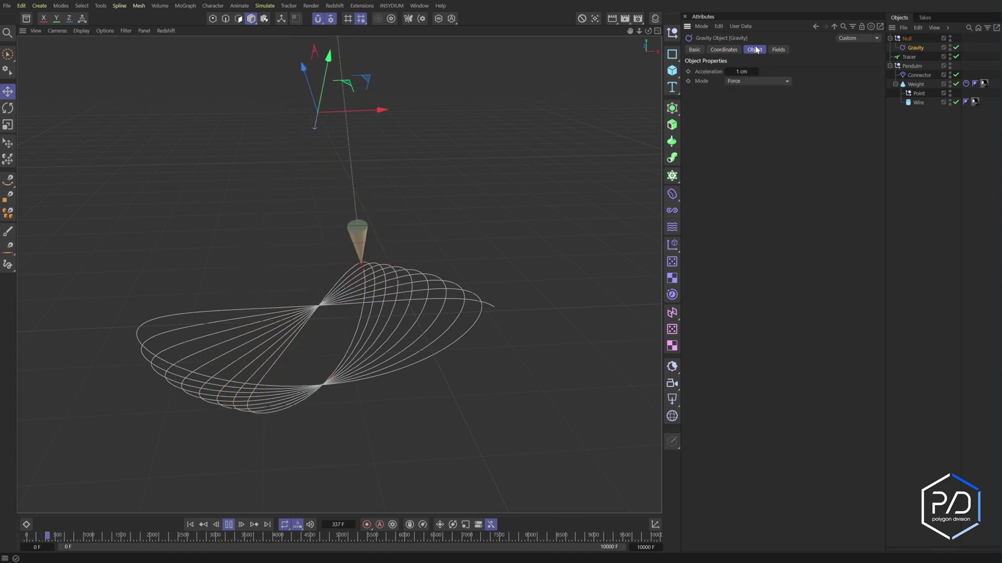
pyautogui.click(756, 71)
pyautogui.click(755, 72)
pyautogui.click(755, 71)
pyautogui.click(755, 71)
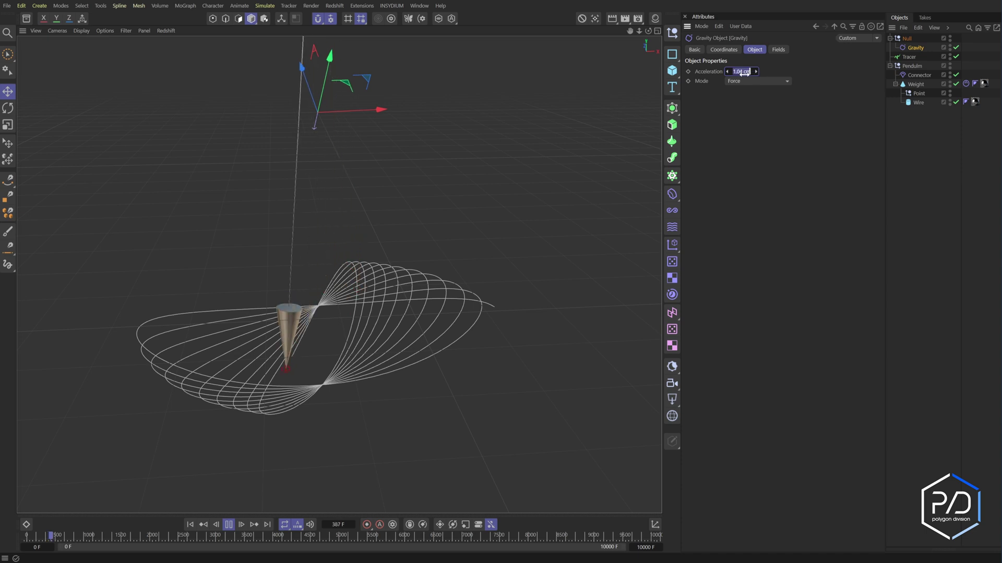
pyautogui.write('5')
pyautogui.press('Return')
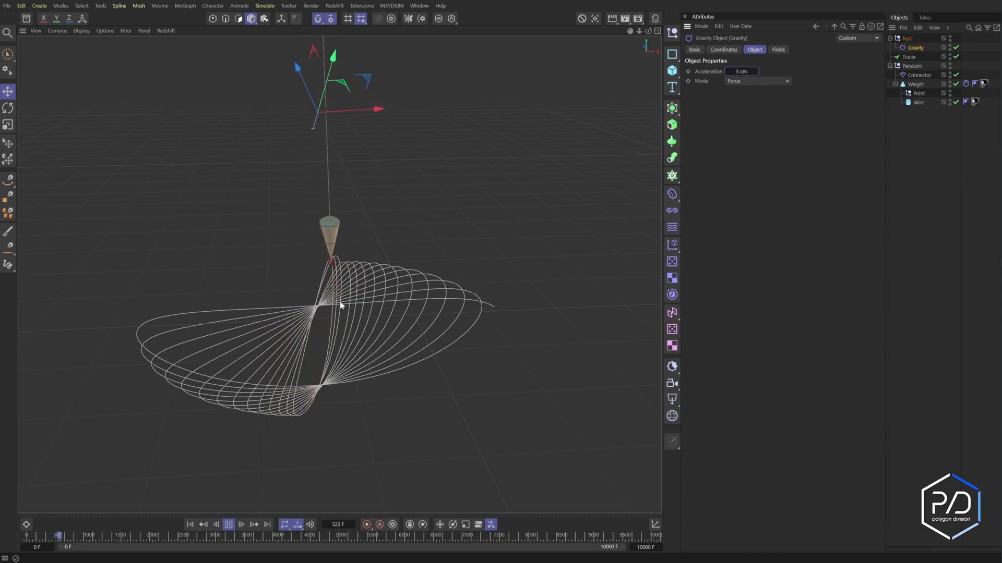
# - Rename the parent Null as Gravity after inspecting the traced pattern up close, and stop and rewind the simulation to frame 0
pyautogui.scroll(6, 342, 284)
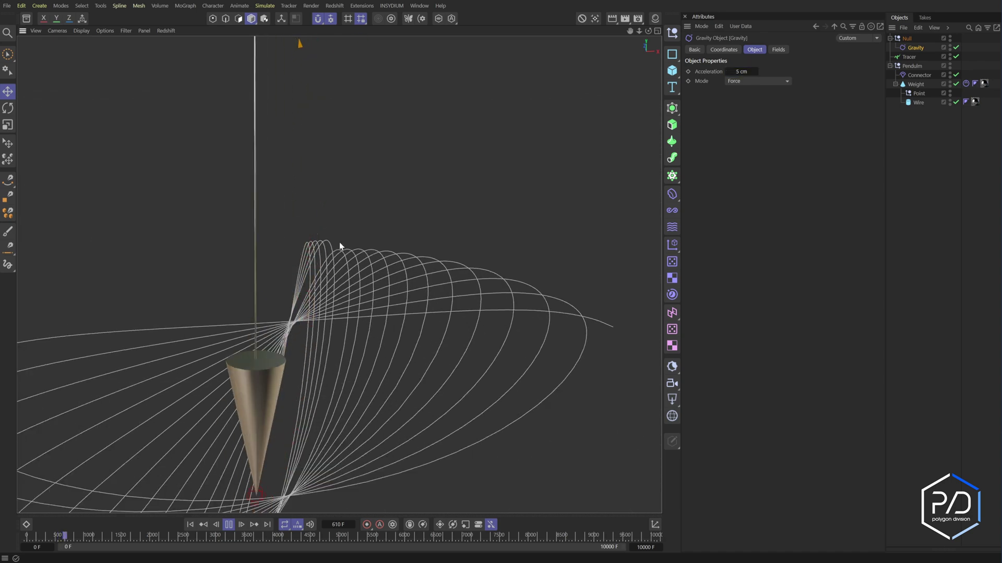
pyautogui.moveTo(630, 32); pyautogui.dragTo(645, 3)
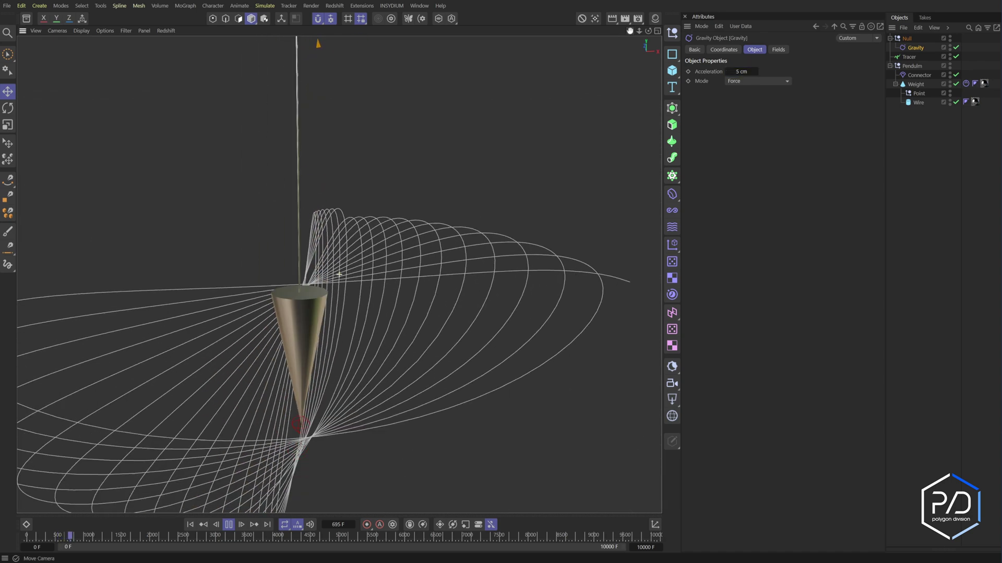
pyautogui.keyDown('alt'); pyautogui.moveTo(325, 392); pyautogui.dragTo(351, 342, button='middle'); pyautogui.keyUp('alt')
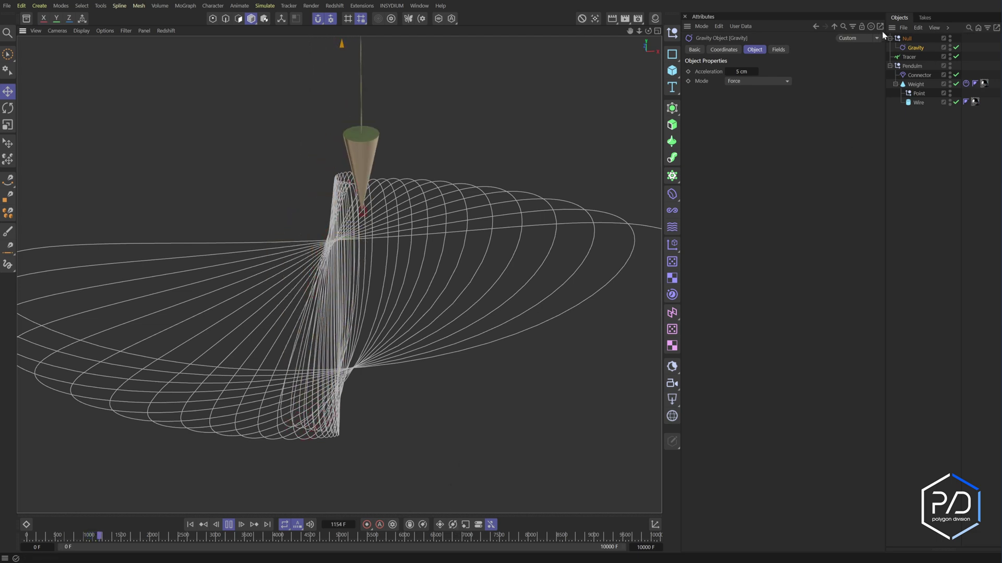
pyautogui.doubleClick(908, 39)
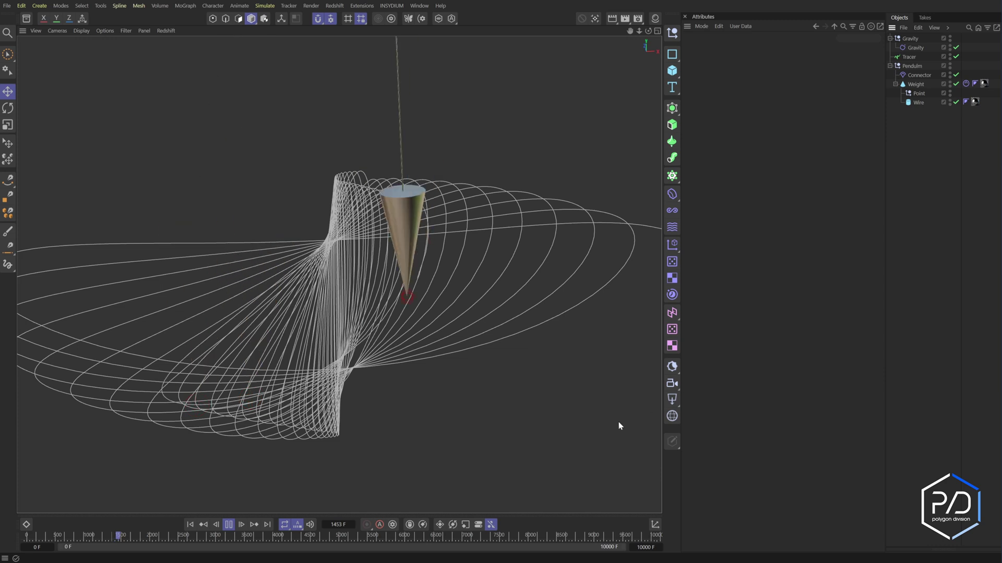
pyautogui.click(230, 526)
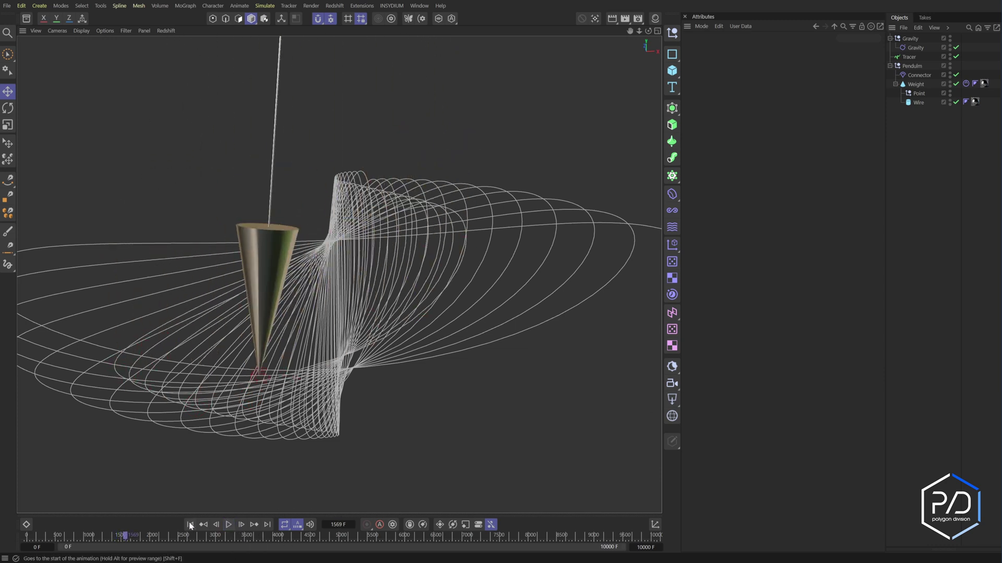
pyautogui.click(190, 525)
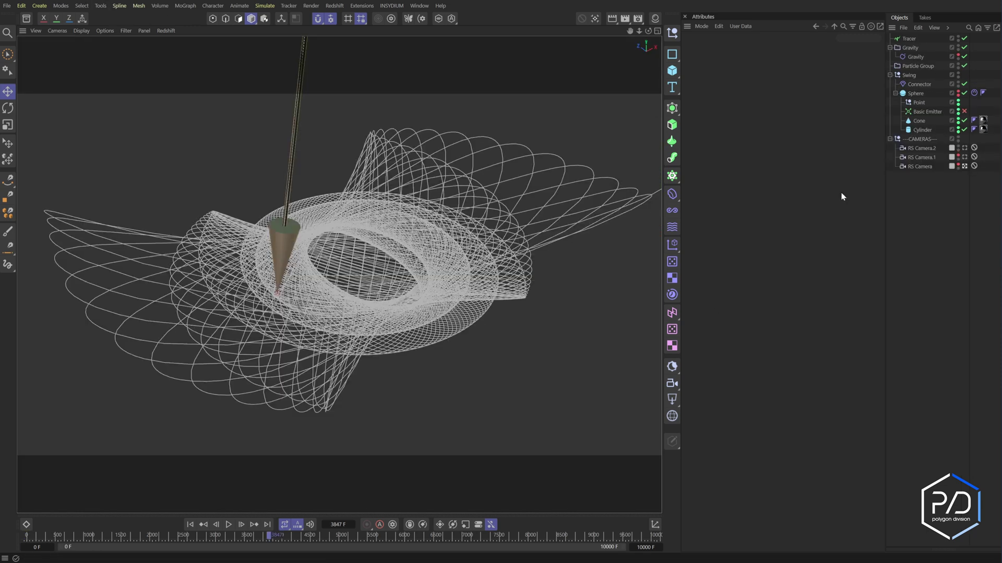
# - In the finished sample scene, disable the Tracer, enable the Basic Emitter, and play part of the simulation from frame 0
pyautogui.click(965, 39)
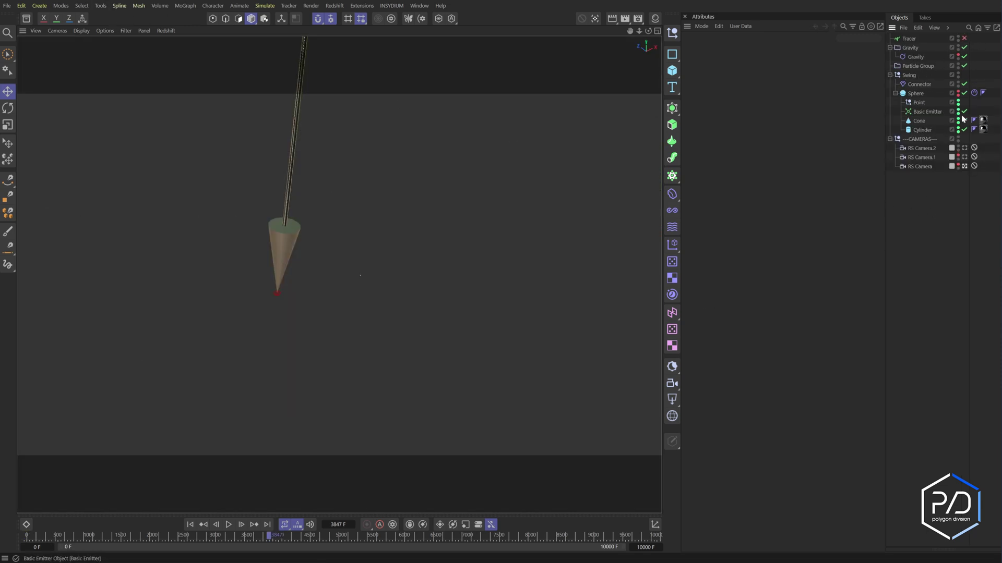
pyautogui.click(191, 525)
pyautogui.click(228, 525)
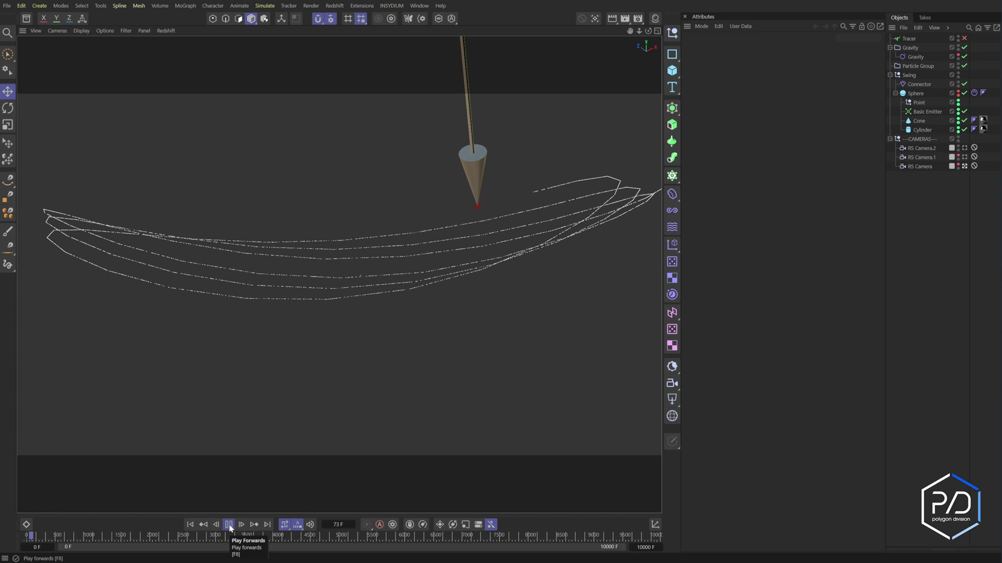
pyautogui.click(229, 525)
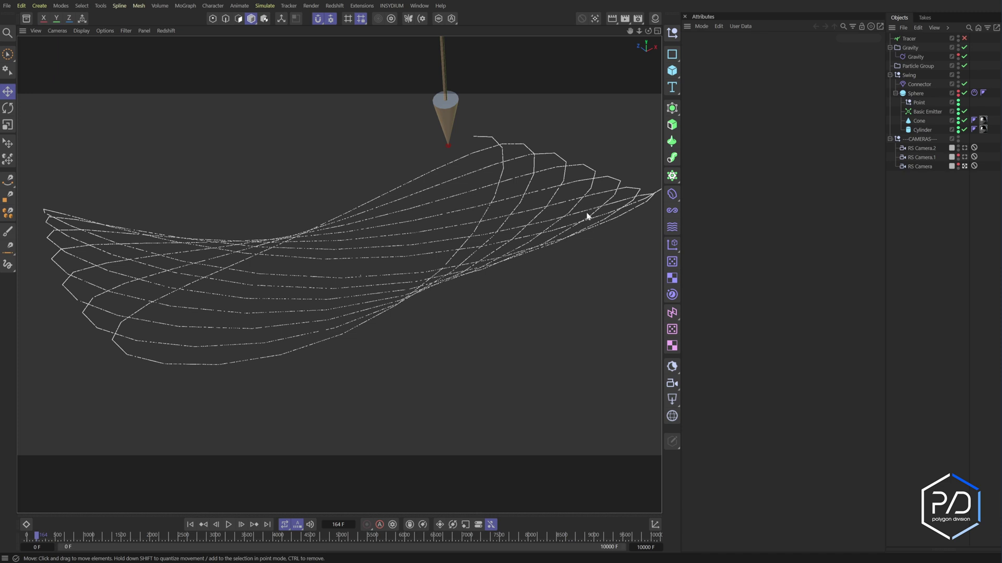
# - Check the project's Bullet Expert settings and examine the sample scene's particle trail outside the camera view while it plays
pyautogui.hotkey('ctrl', 'd')
pyautogui.click(749, 85)
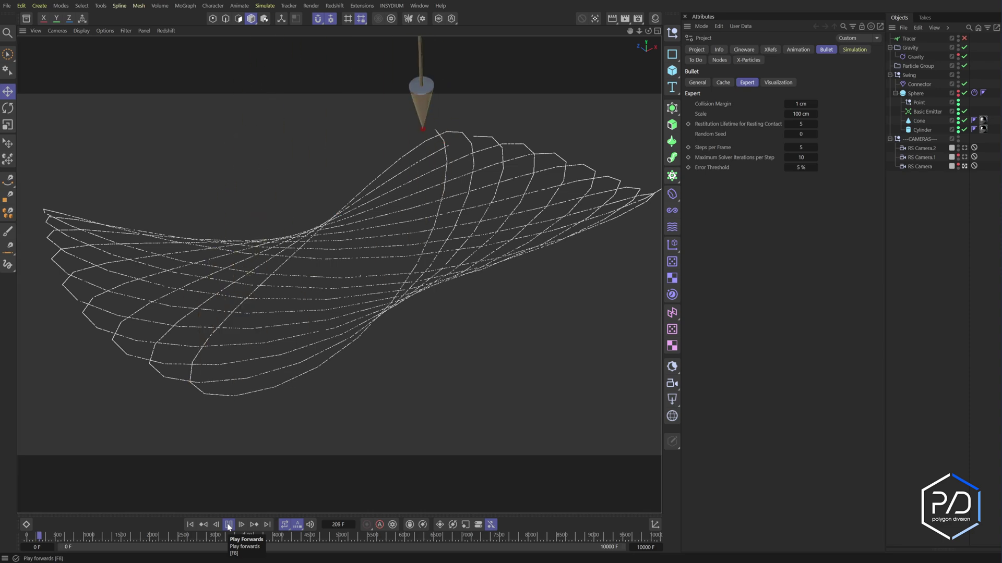
pyautogui.click(964, 167)
pyautogui.scroll(5, 379, 314)
pyautogui.moveTo(378, 314)
pyautogui.keyDown('alt'); pyautogui.mouseDown()
pyautogui.moveTo(367, 315)
pyautogui.moveTo(435, 337)
pyautogui.mouseUp(); pyautogui.keyUp('alt')
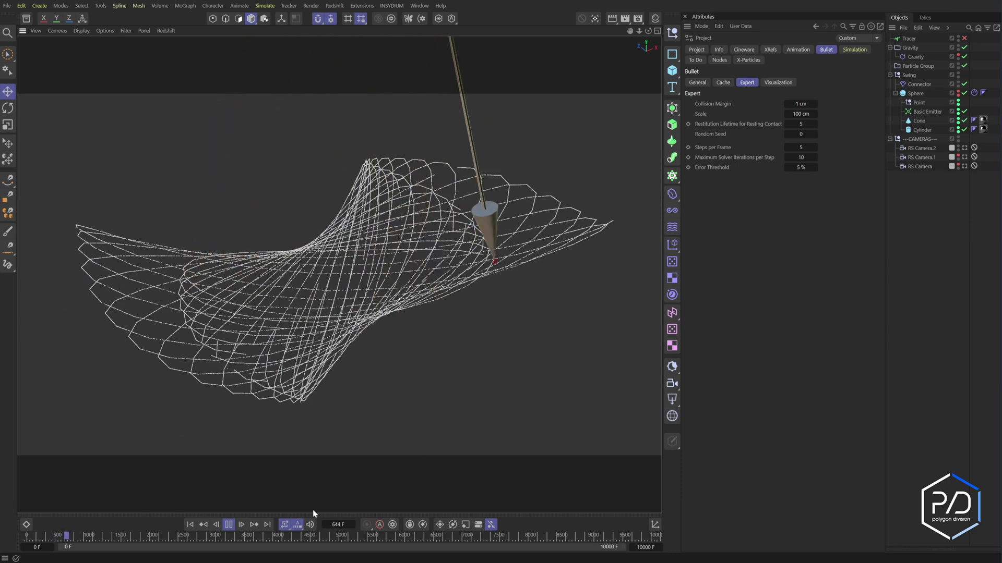
pyautogui.click(229, 525)
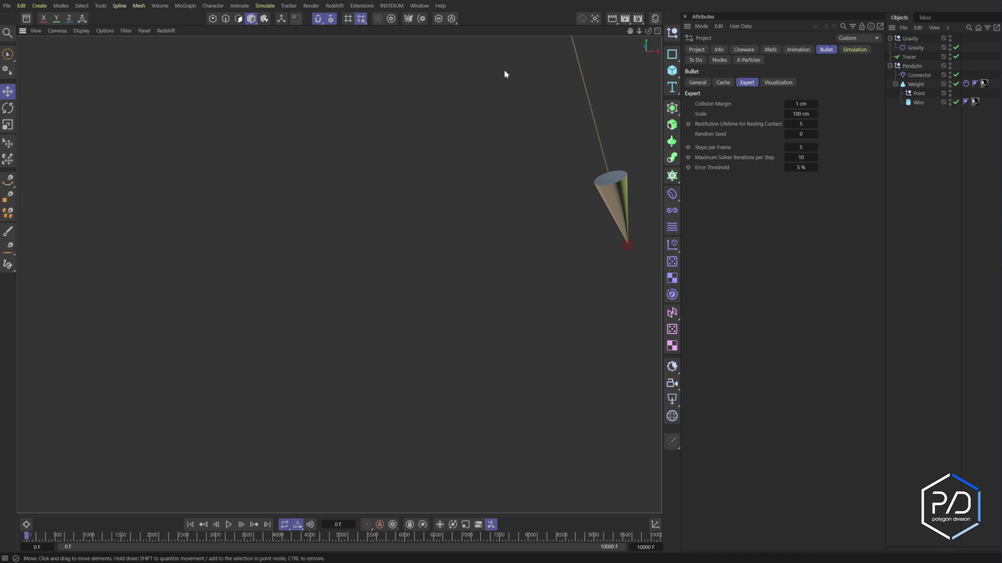
# - Add a Basic Emitter with Size X and Y of 0 cm, particle Speed of 0 cm and a near-white color
pyautogui.click(296, 19)
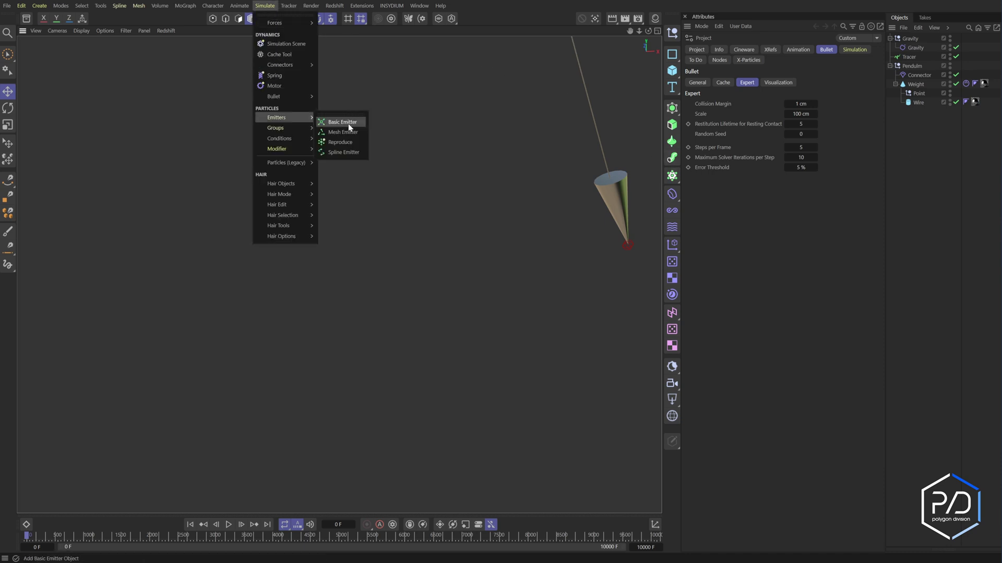
pyautogui.click(349, 124)
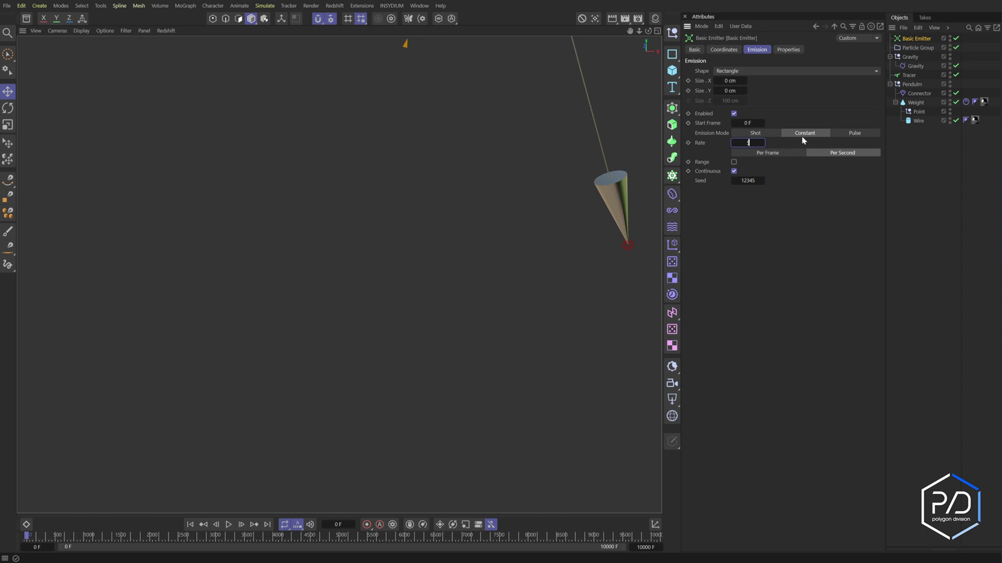
pyautogui.click(787, 49)
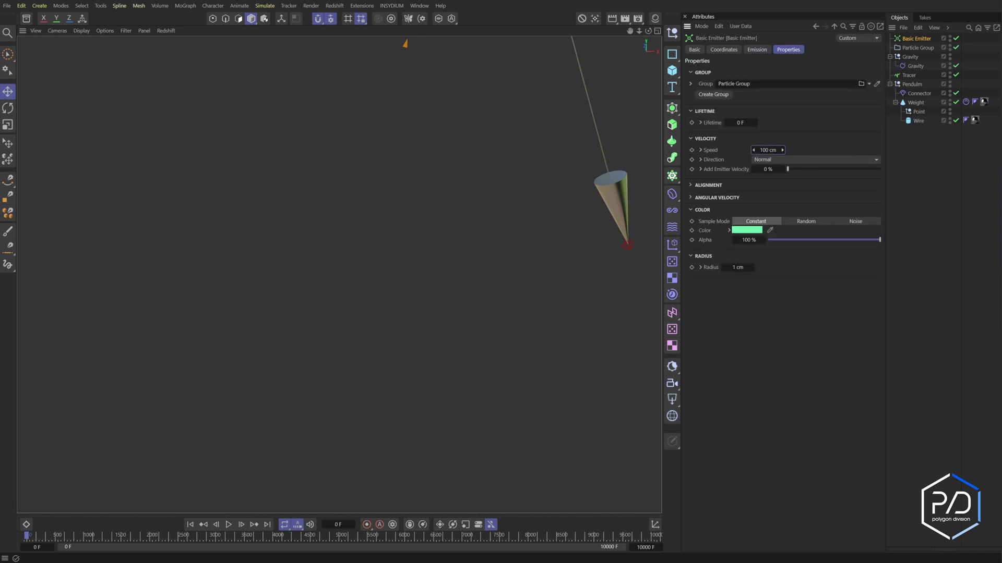
pyautogui.moveTo(768, 150); pyautogui.dragTo(762, 149)
pyautogui.click(748, 230)
pyautogui.moveTo(688, 297); pyautogui.dragTo(656, 290)
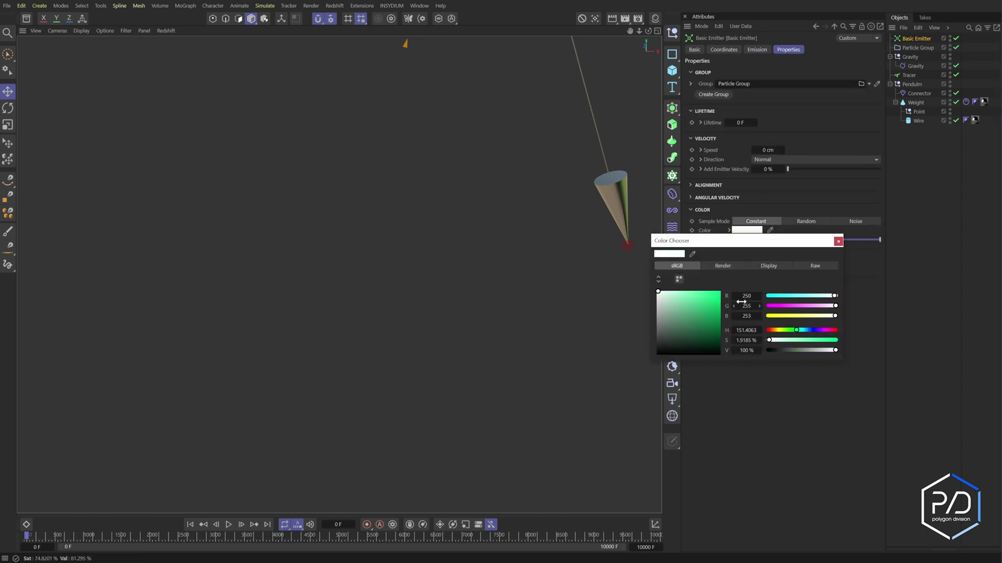
pyautogui.click(839, 241)
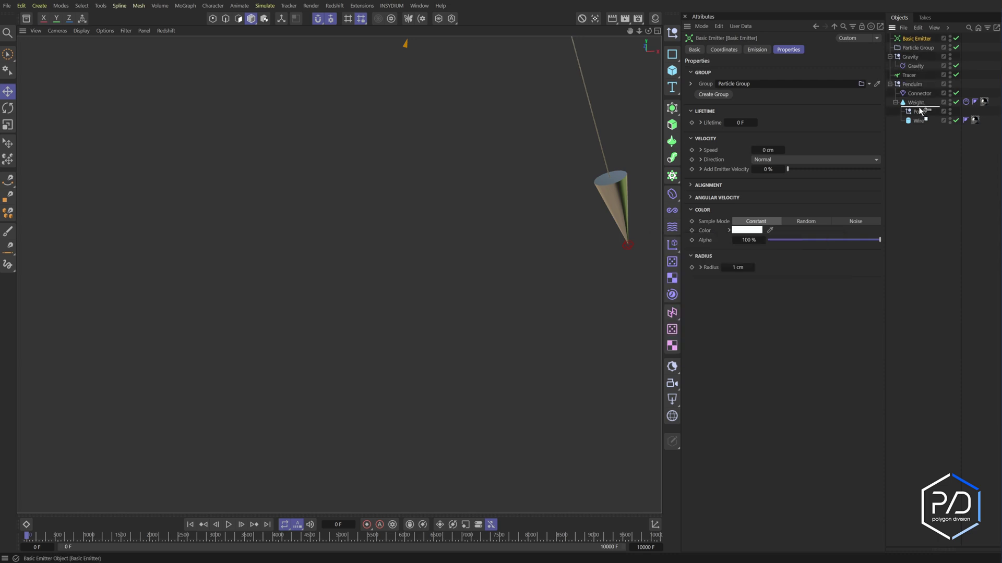
# - Nest the Basic Emitter under the Weight's Point null and reset its position and rotation to zero
pyautogui.moveTo(921, 115); pyautogui.dragTo(921, 114)
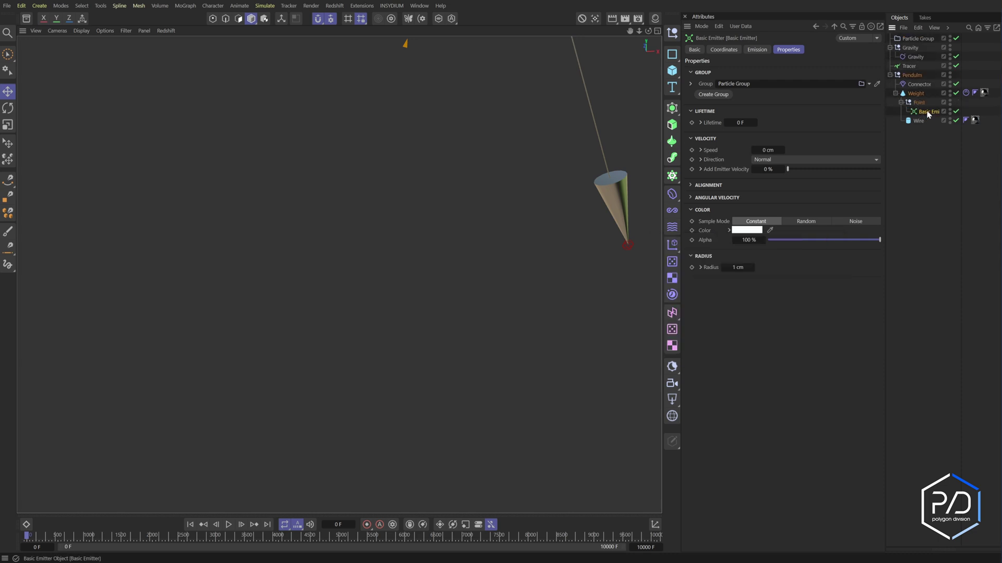
pyautogui.click(724, 49)
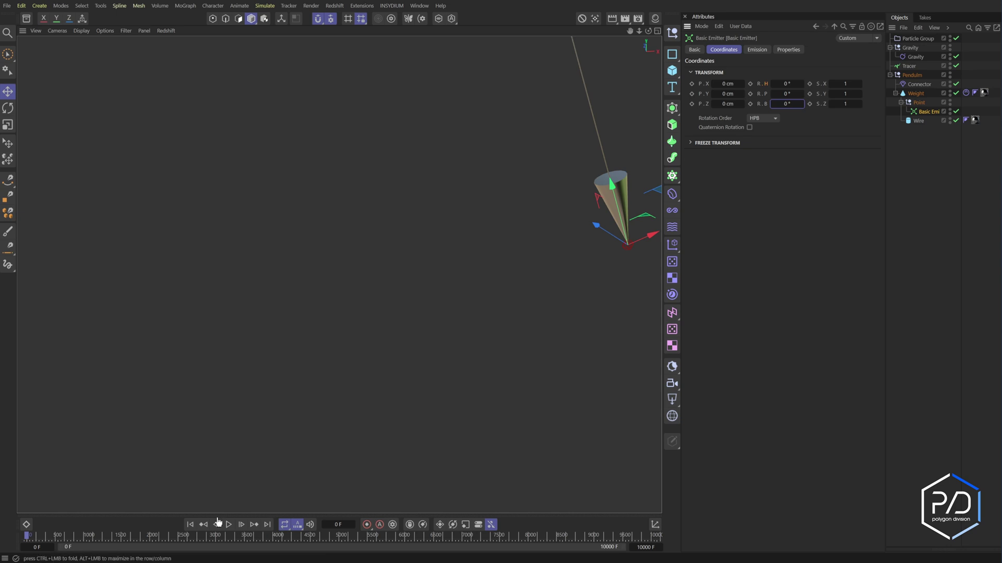
# - Disable the Tracer and preview the emitted particles by playing the simulation, returning to frame 0 at the end
pyautogui.click(228, 524)
pyautogui.click(957, 66)
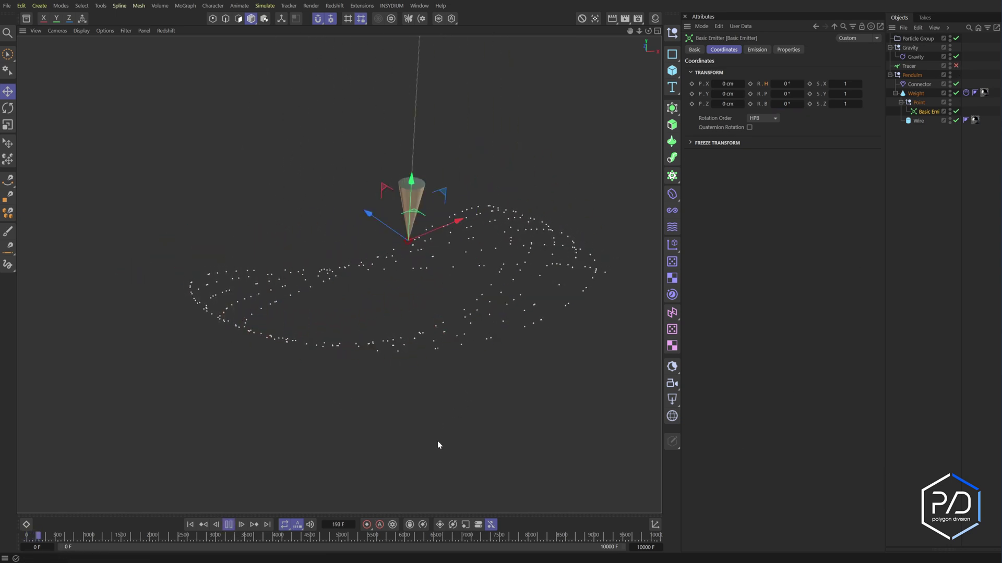
pyautogui.click(229, 524)
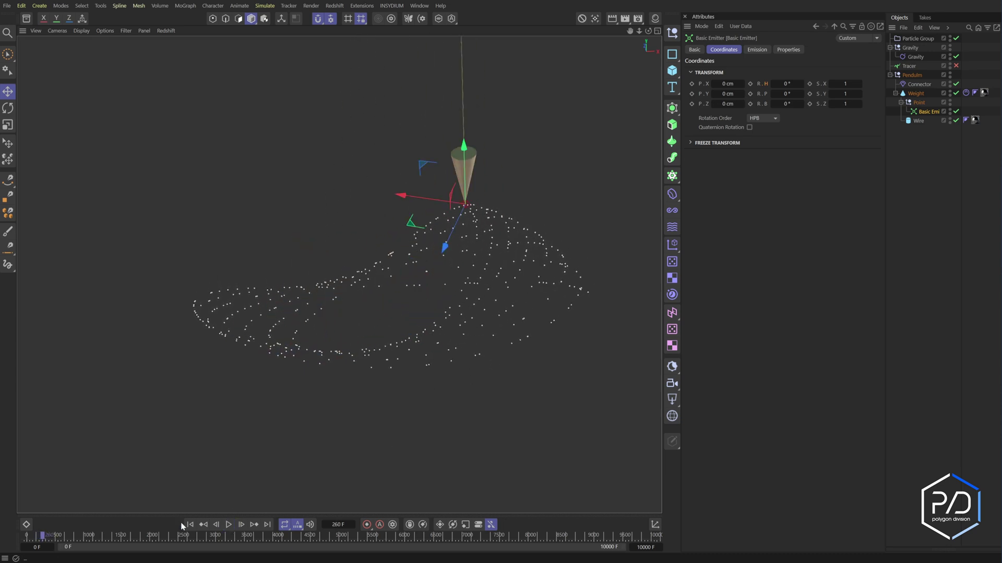
pyautogui.click(190, 525)
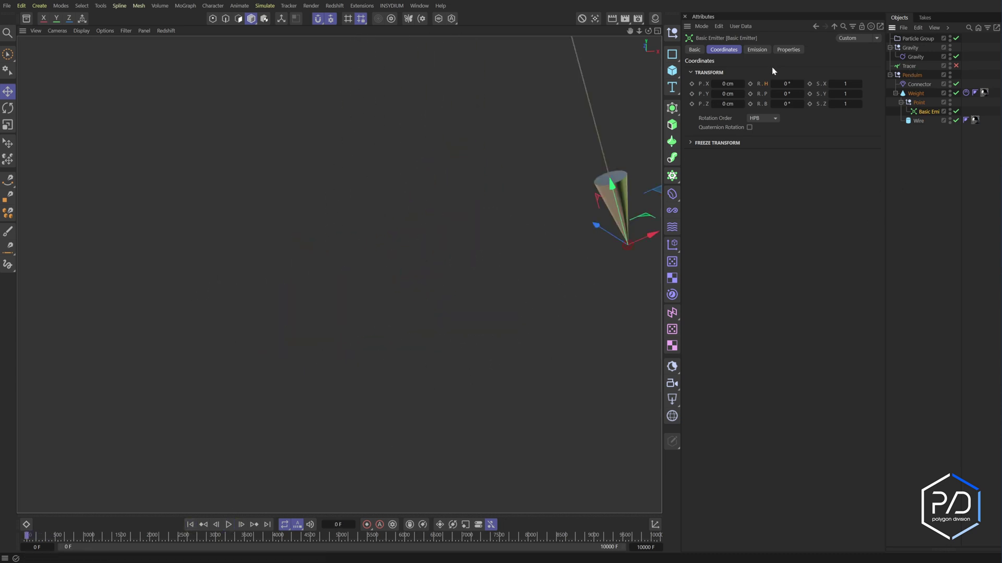
pyautogui.click(757, 49)
pyautogui.click(787, 49)
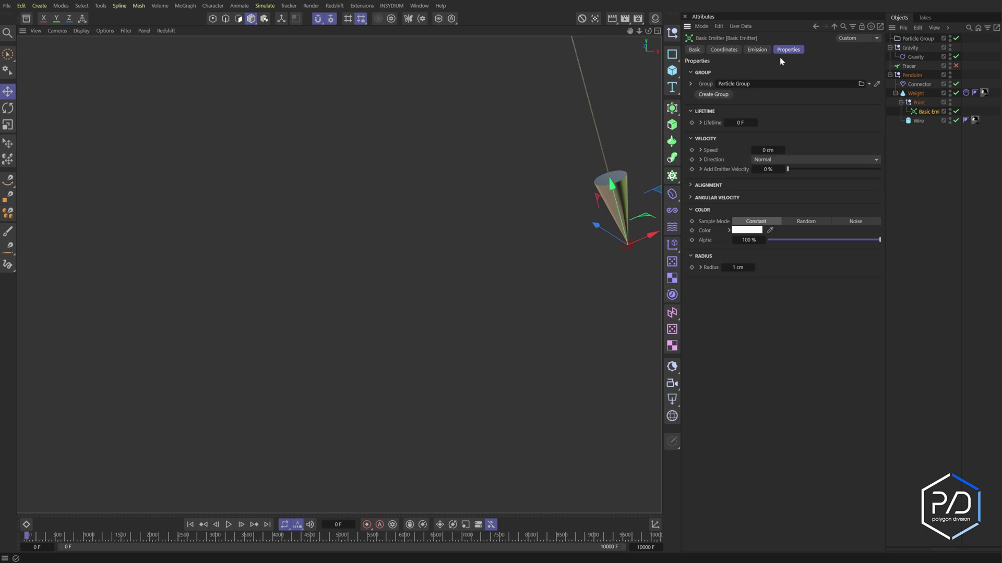
pyautogui.click(907, 200)
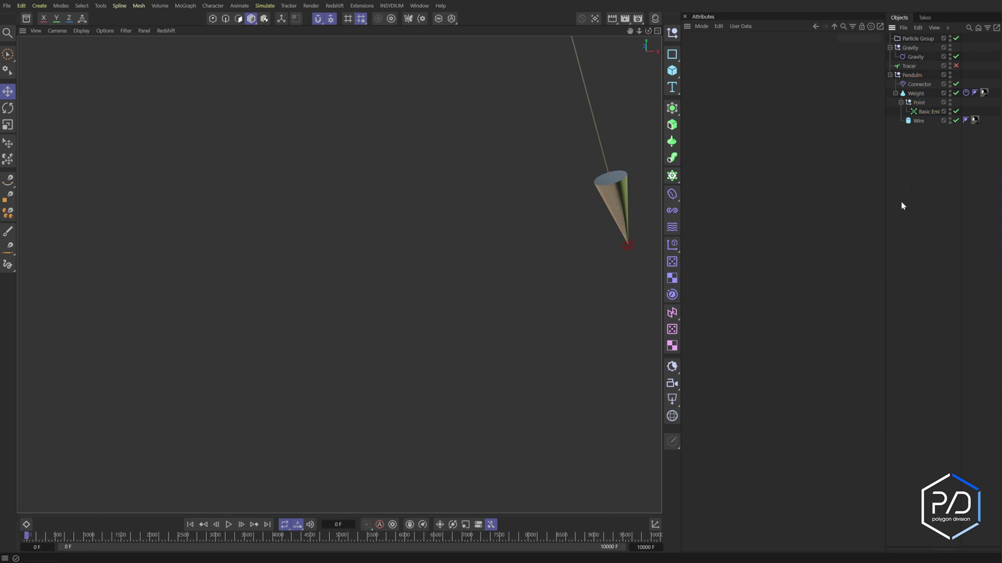
# - Add a second particle group named Gravity inside the Gravity null and nest the Gravity force under it
pyautogui.click(264, 5)
pyautogui.moveTo(301, 129)
pyautogui.click(342, 133)
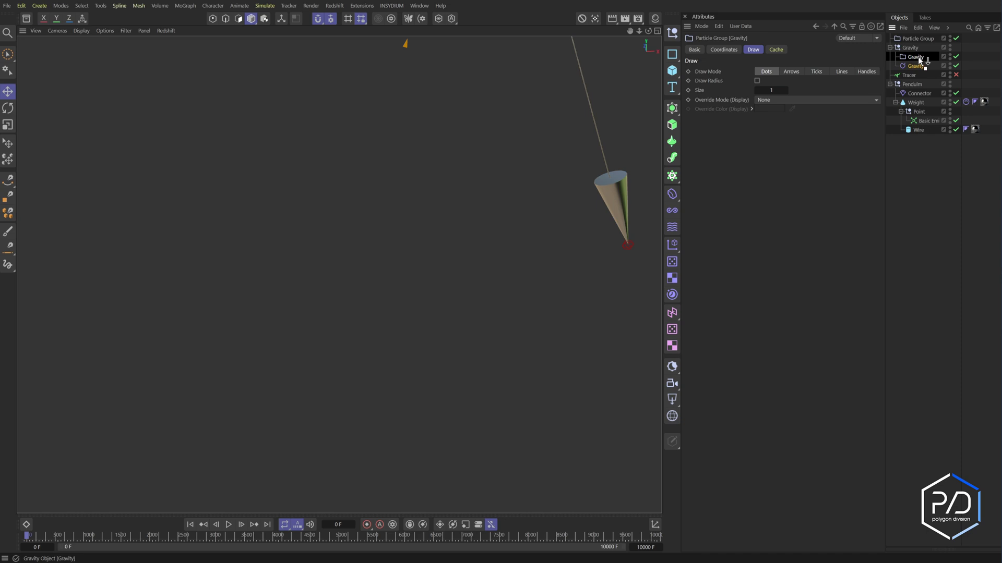
pyautogui.moveTo(918, 56); pyautogui.dragTo(918, 57)
pyautogui.click(921, 206)
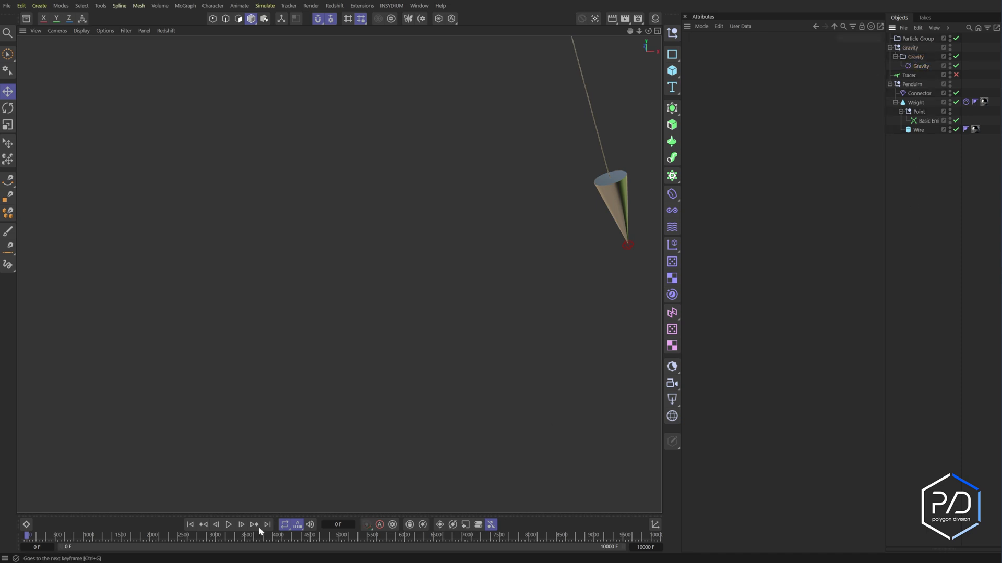
# - Play the simulation and switch the Basic Emitter's emission rate to Per Frame
pyautogui.click(229, 524)
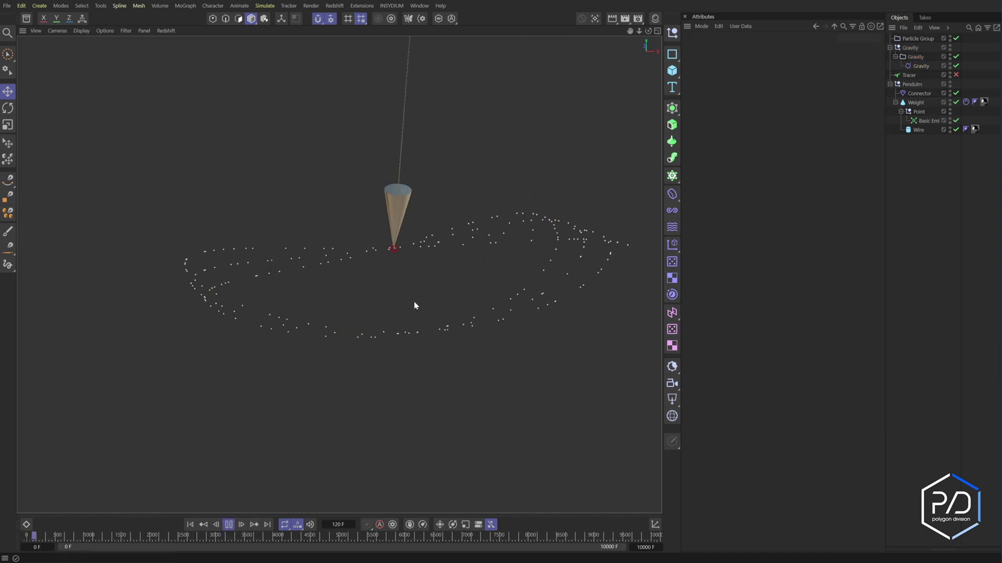
pyautogui.click(927, 121)
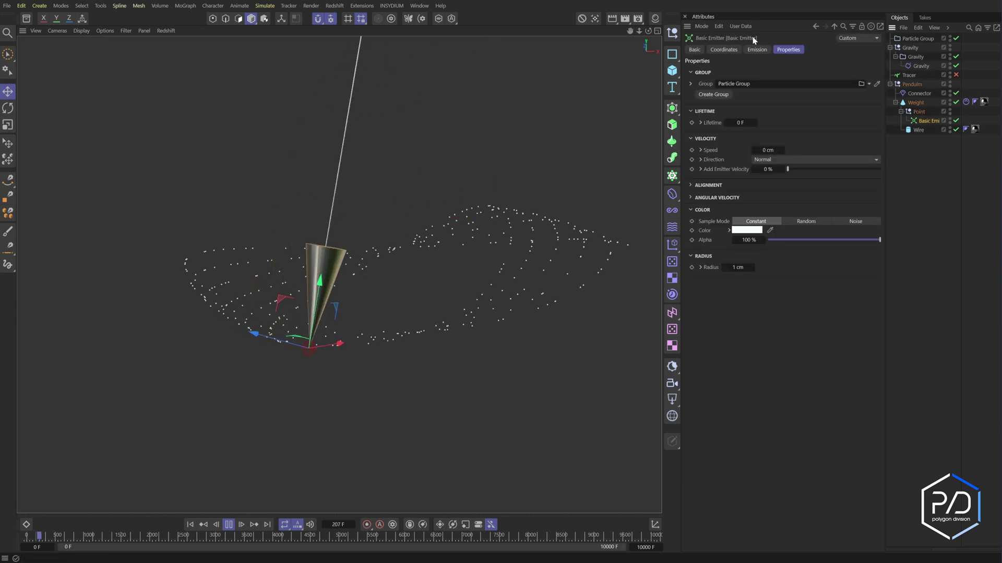
pyautogui.click(757, 49)
pyautogui.click(772, 155)
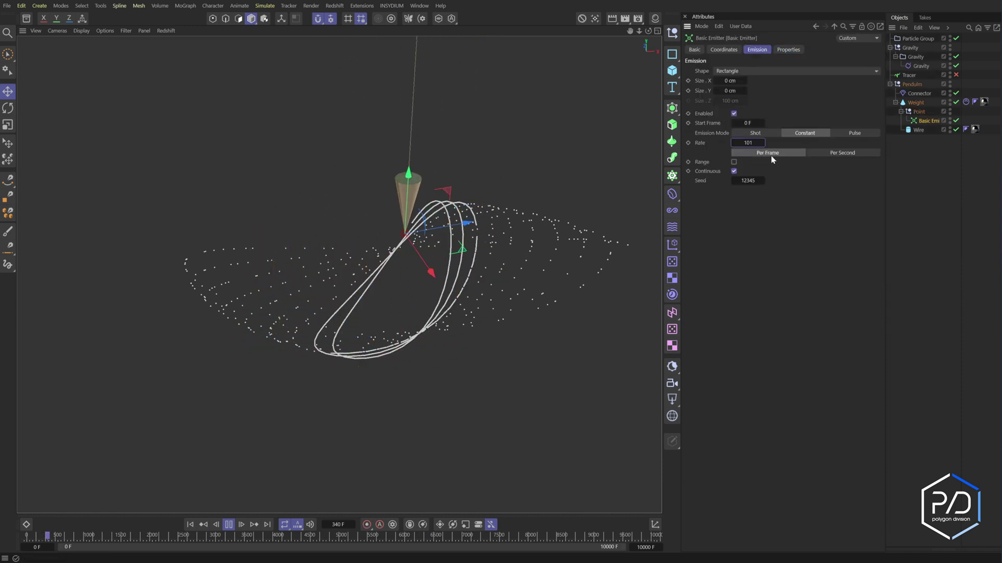
# - Try an emission Rate of 70 on the Basic Emitter, settling on 50 particles per frame
pyautogui.moveTo(750, 143); pyautogui.dragTo(765, 153)
pyautogui.scroll(-1, 754, 143)
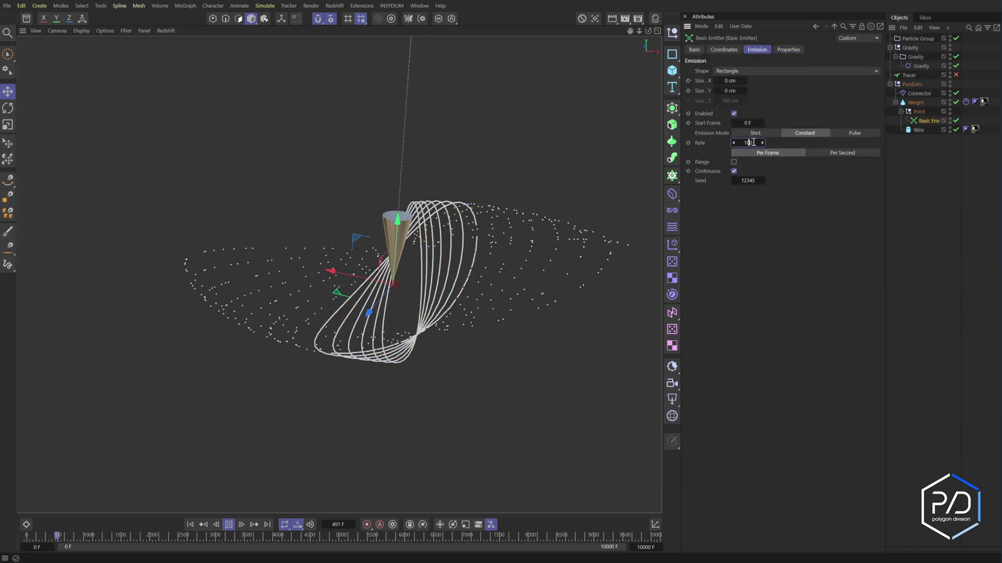
pyautogui.write('70')
pyautogui.press('Return')
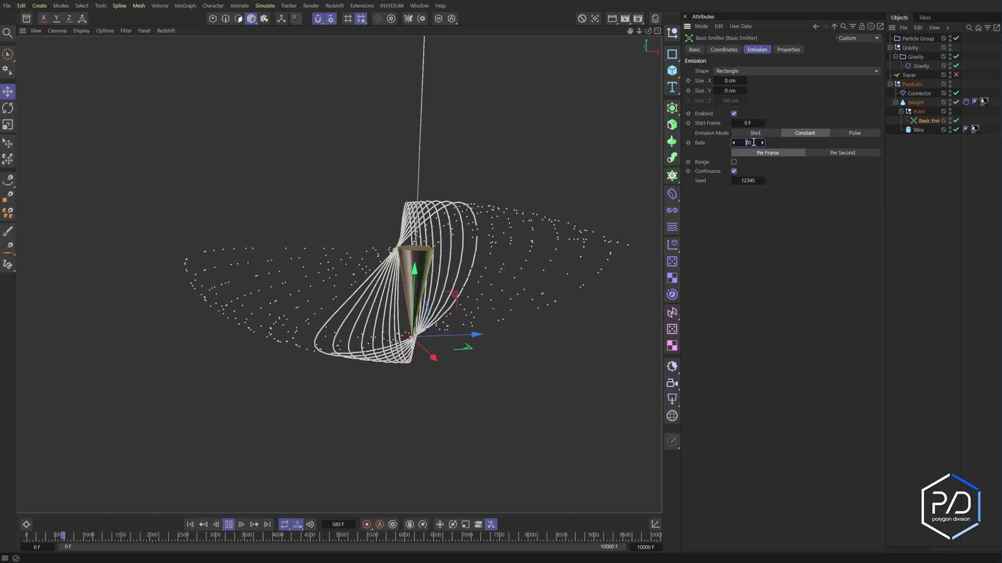
pyautogui.write('50')
pyautogui.press('Return')
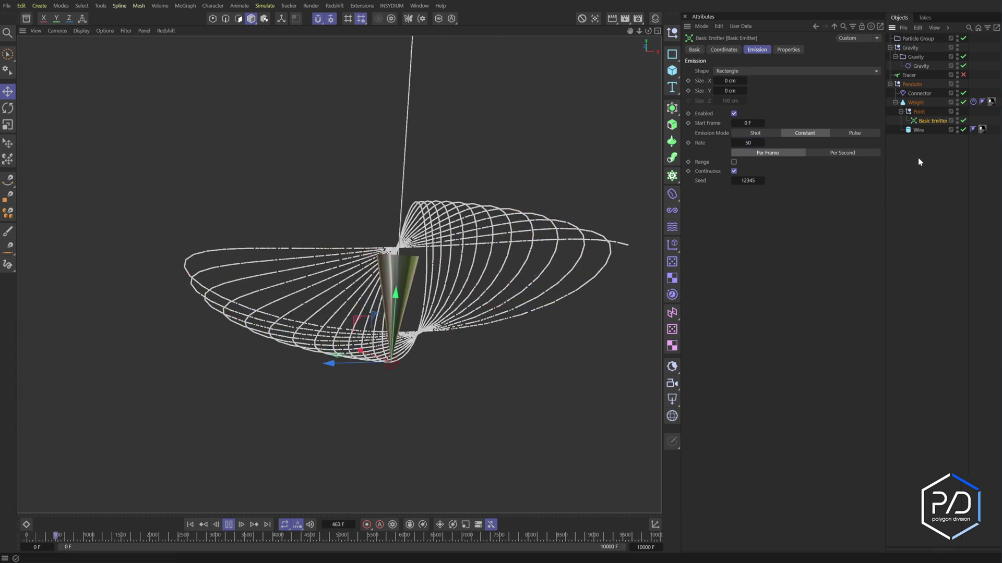
# - Set the Weight's initial angular velocity to 1500° on Y and 500° on Z, preview the particle trail and return to frame 0
pyautogui.click(911, 85)
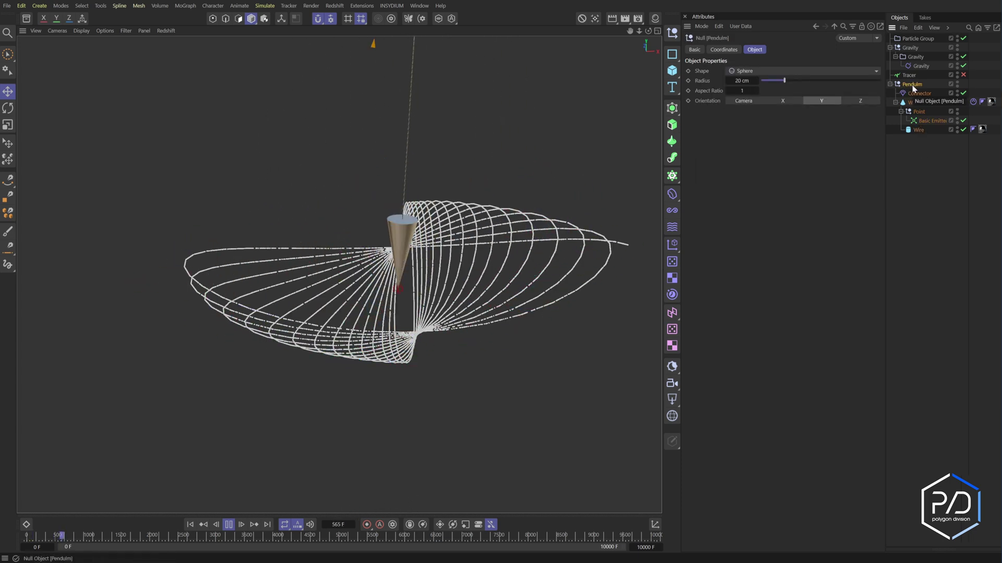
pyautogui.click(973, 103)
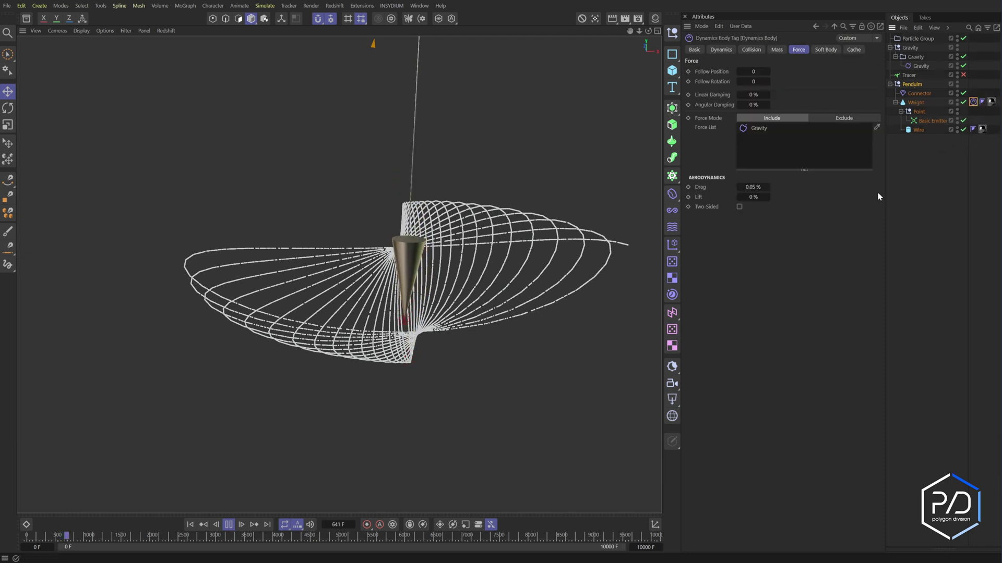
pyautogui.click(776, 50)
pyautogui.click(721, 50)
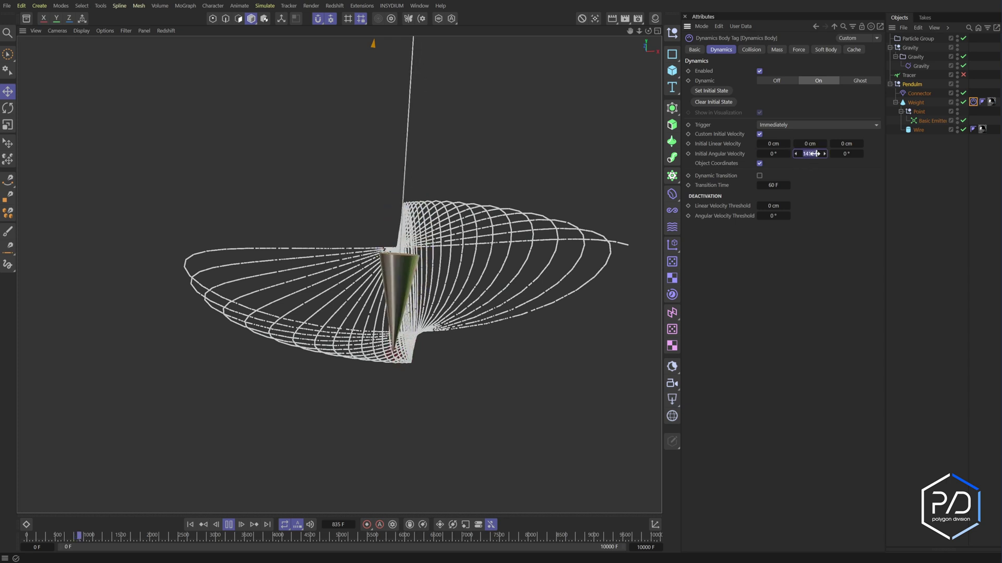
pyautogui.write('1500')
pyautogui.click(191, 524)
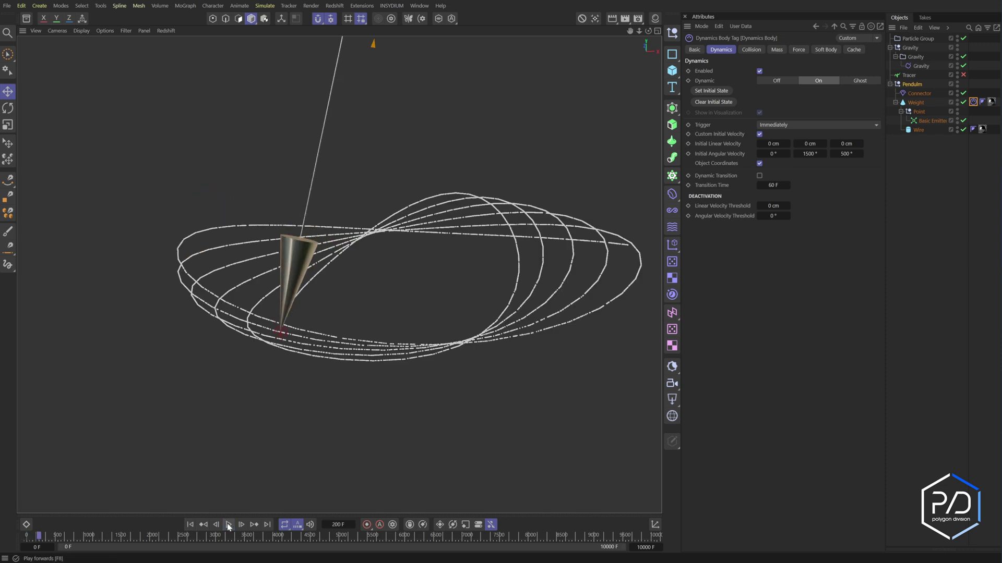
pyautogui.click(227, 525)
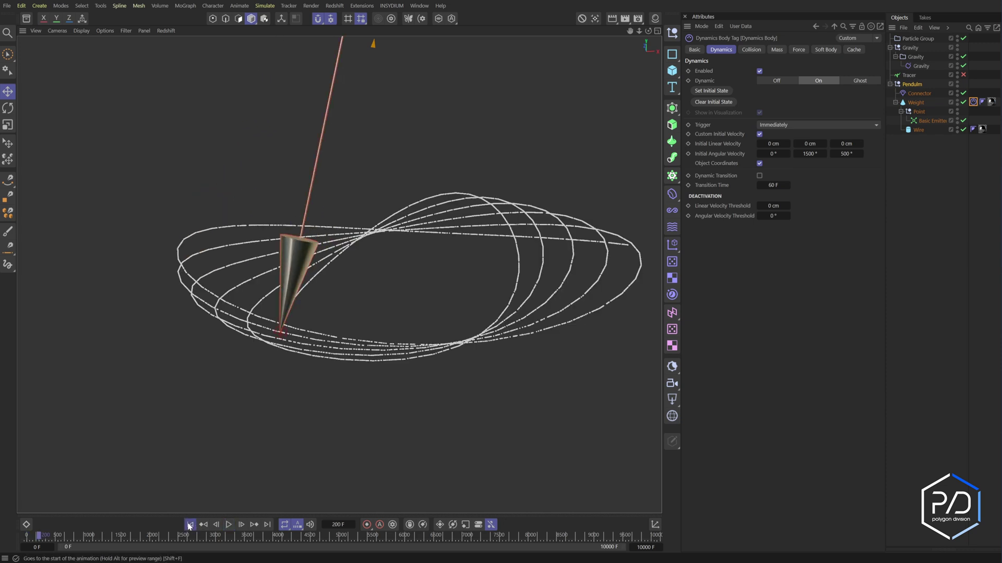
pyautogui.click(190, 525)
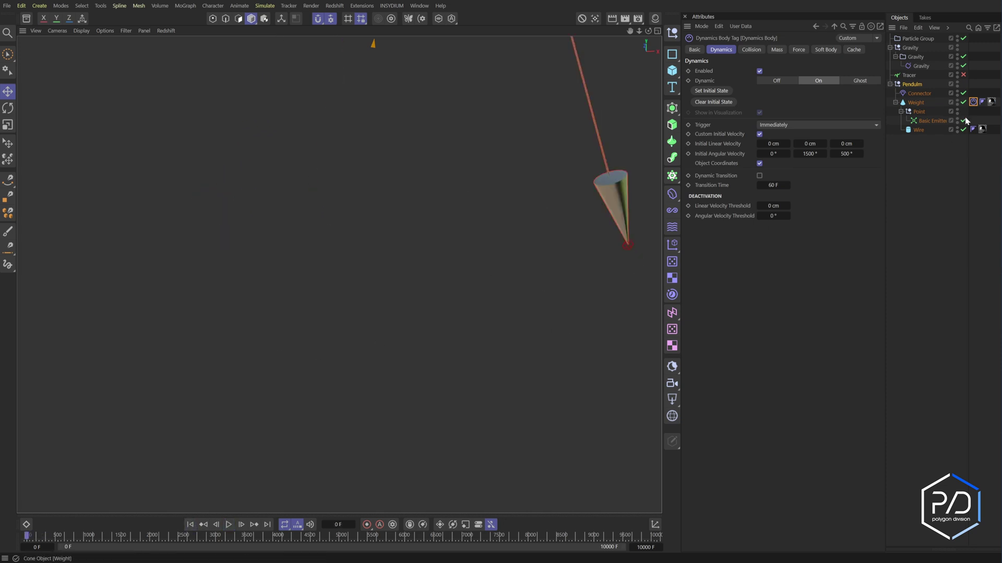
# - Disable the Basic Emitter, re-enable the Tracer and play the simulation to preview the traced spline
pyautogui.click(928, 154)
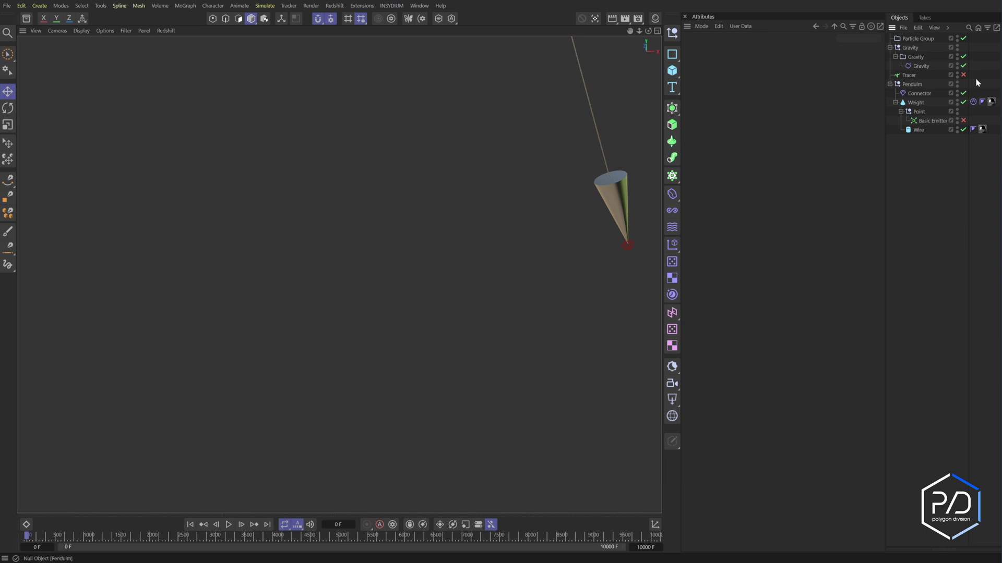
pyautogui.click(230, 524)
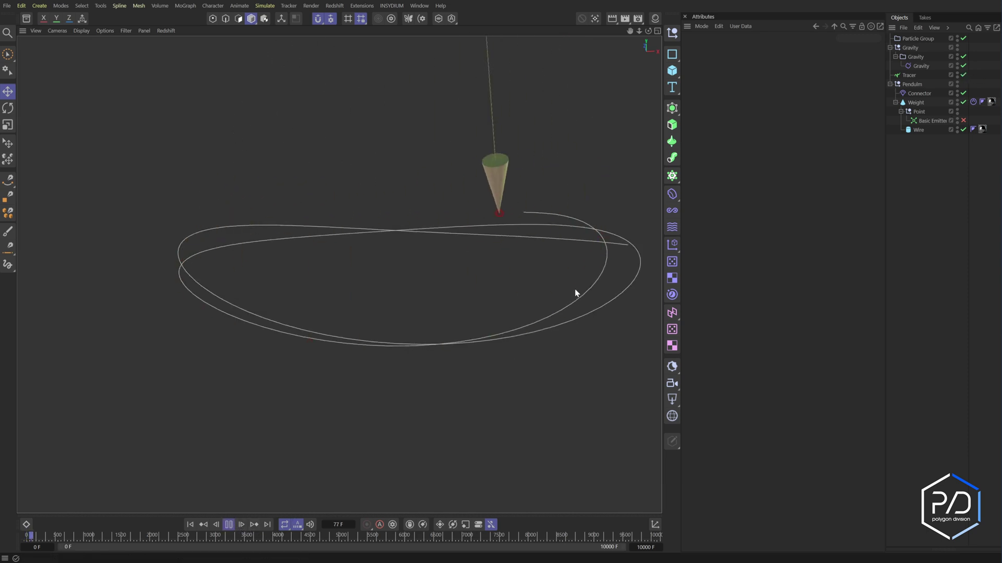